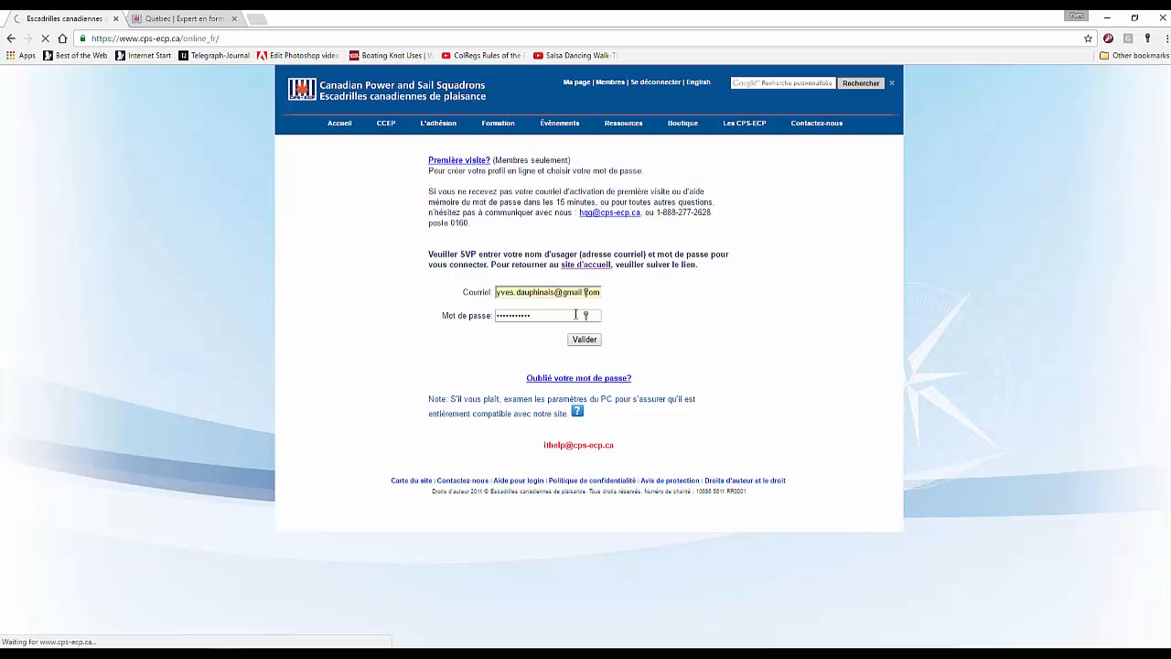
Step: Sign in to the member site and open the add-a-course form in the squadron administration's course management section
click(583, 341)
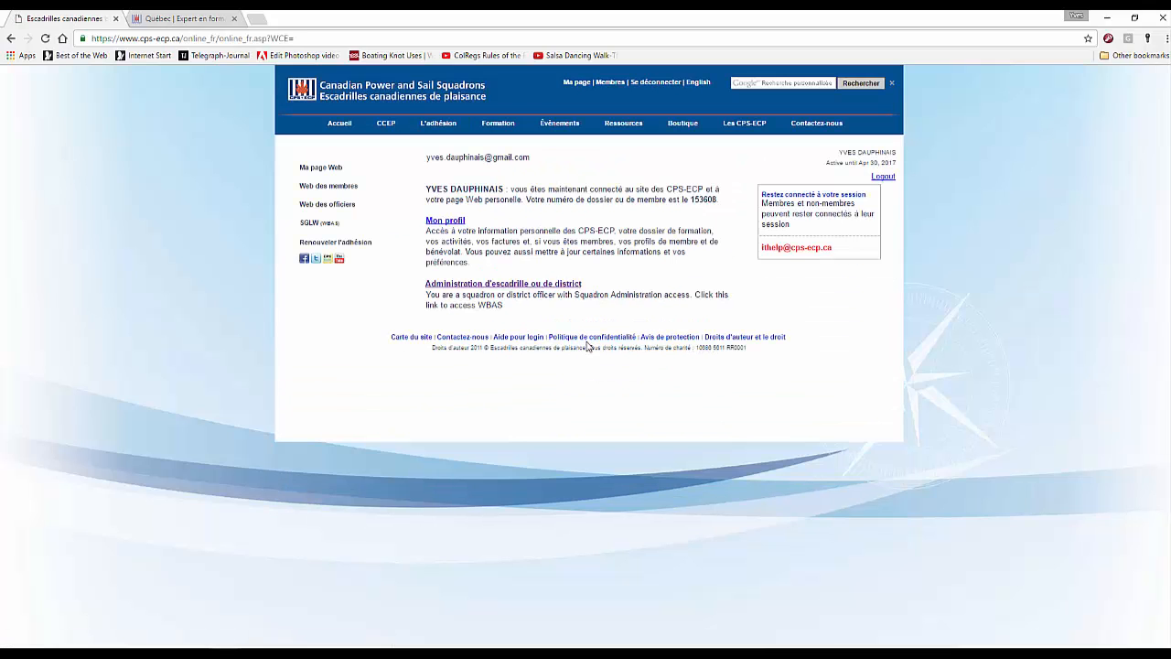
click(477, 285)
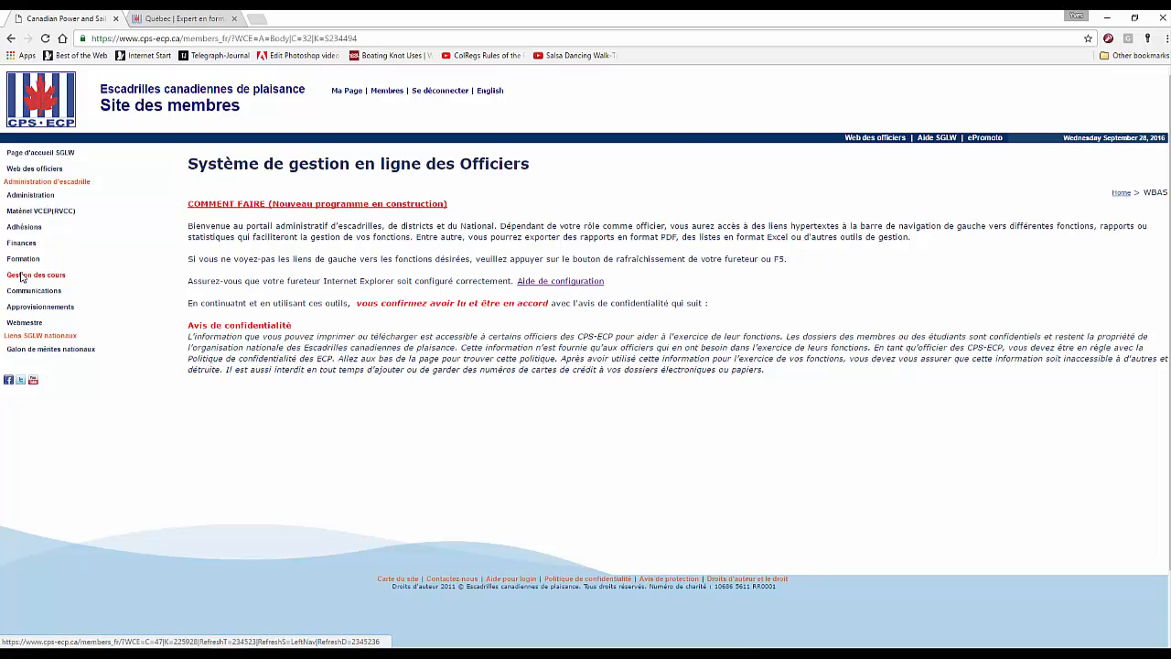
click(20, 279)
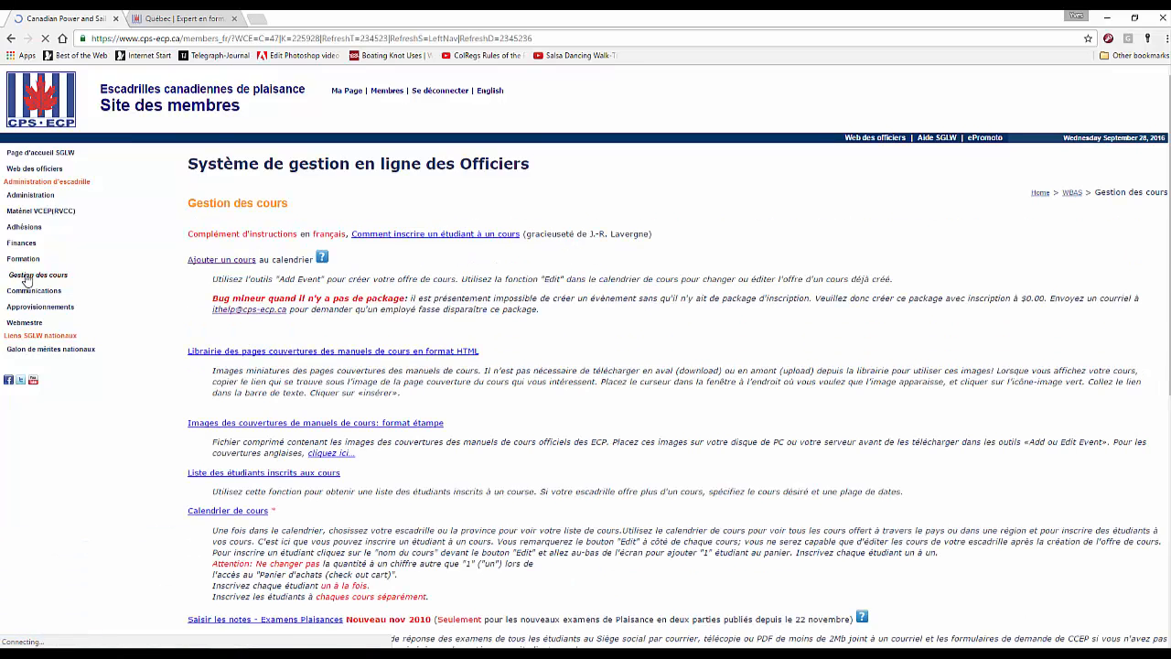
click(219, 263)
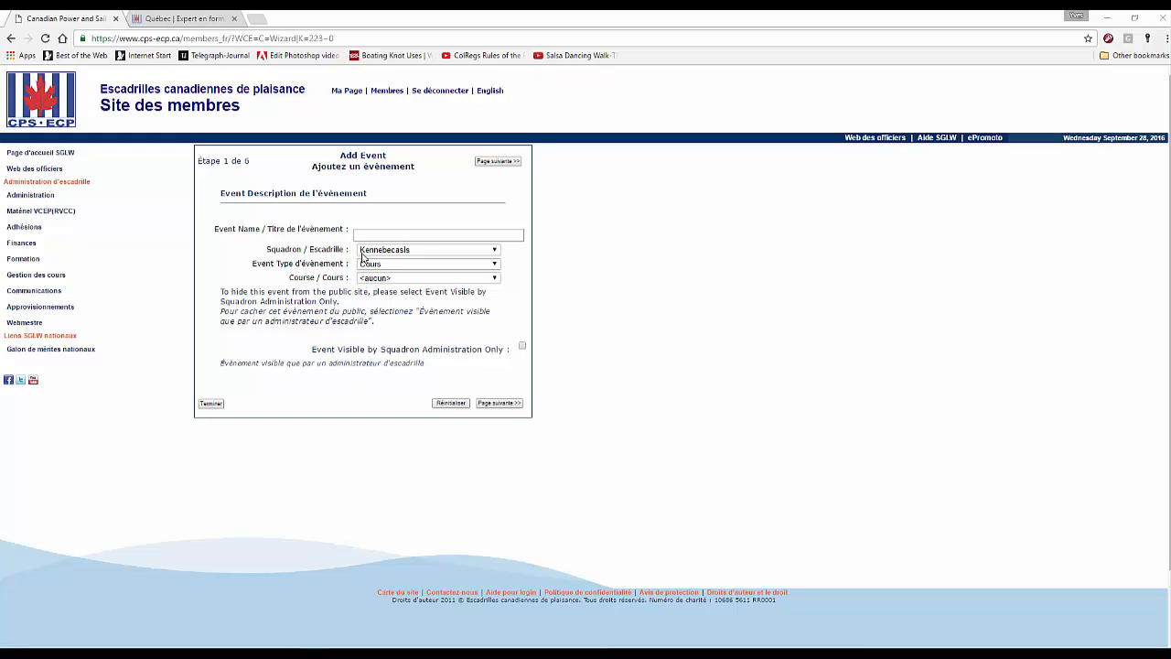
Step: Enter "Training Sur l'eau et combo" as the event title
click(382, 237)
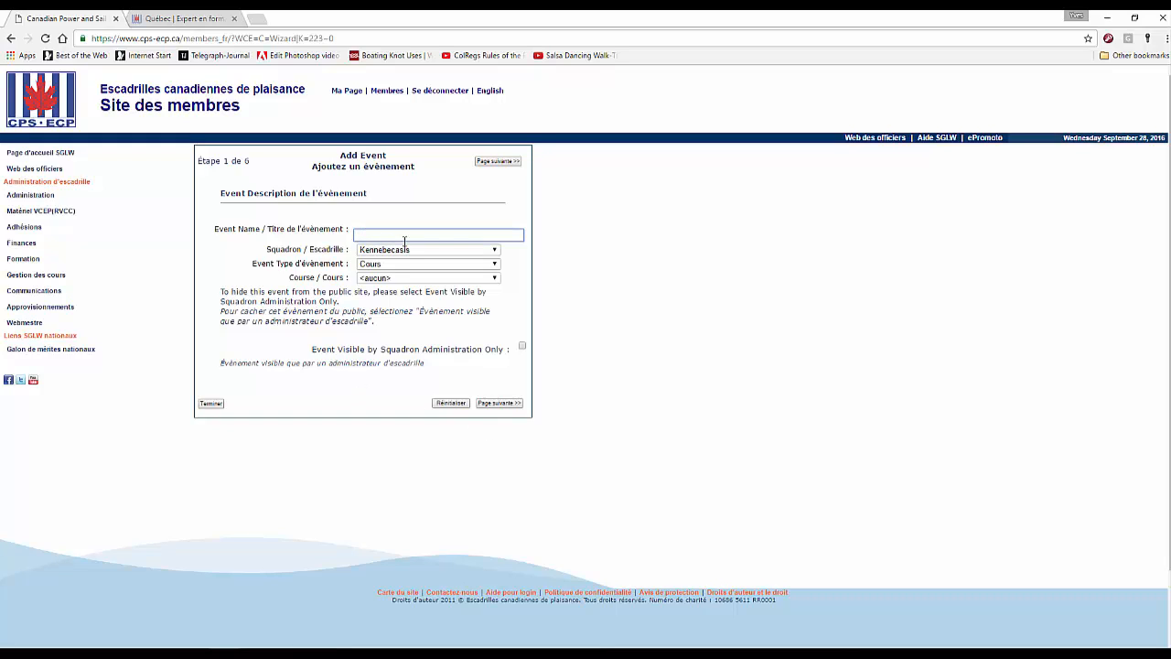
text(Trainin)
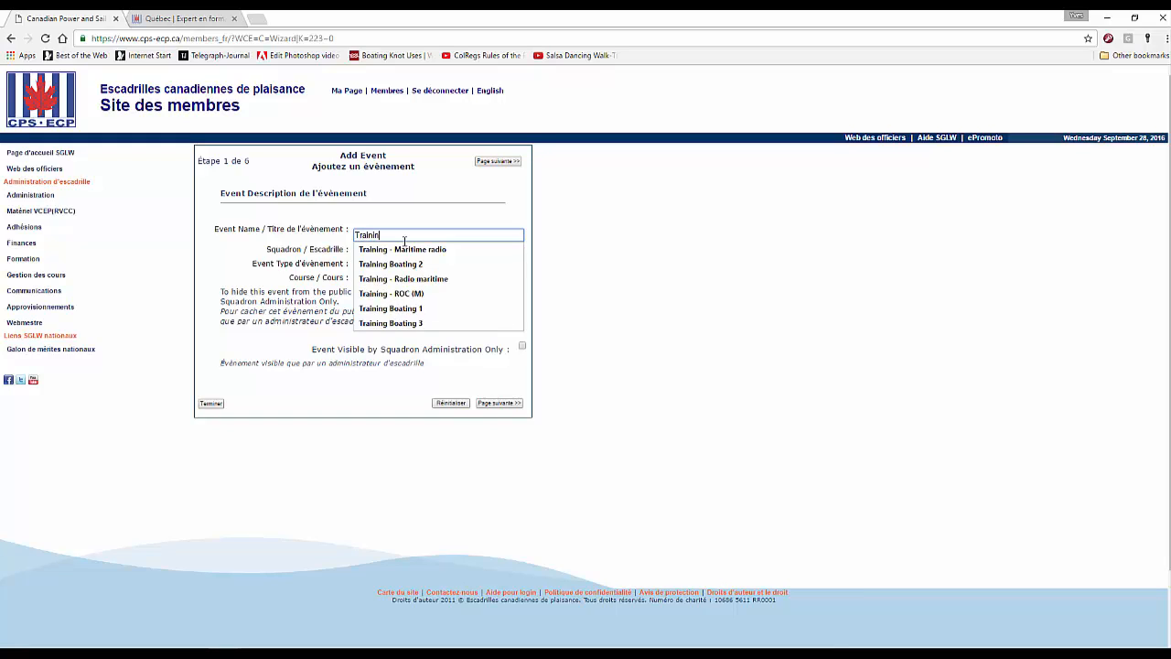
text(g su)
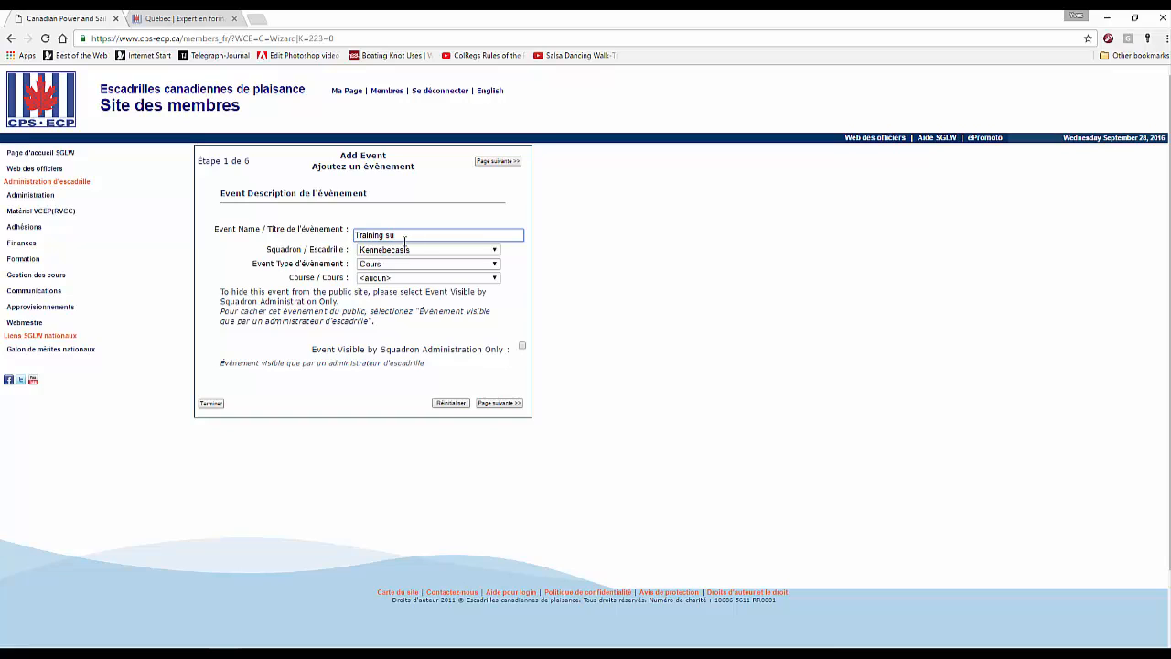
key(BackSpace)
key(BackSpace)
text(Sur l'eau et combo)
Step: Set the course to CCEP (PCOC), restrict the event's visibility to squadron administration, and continue to the description page
click(495, 251)
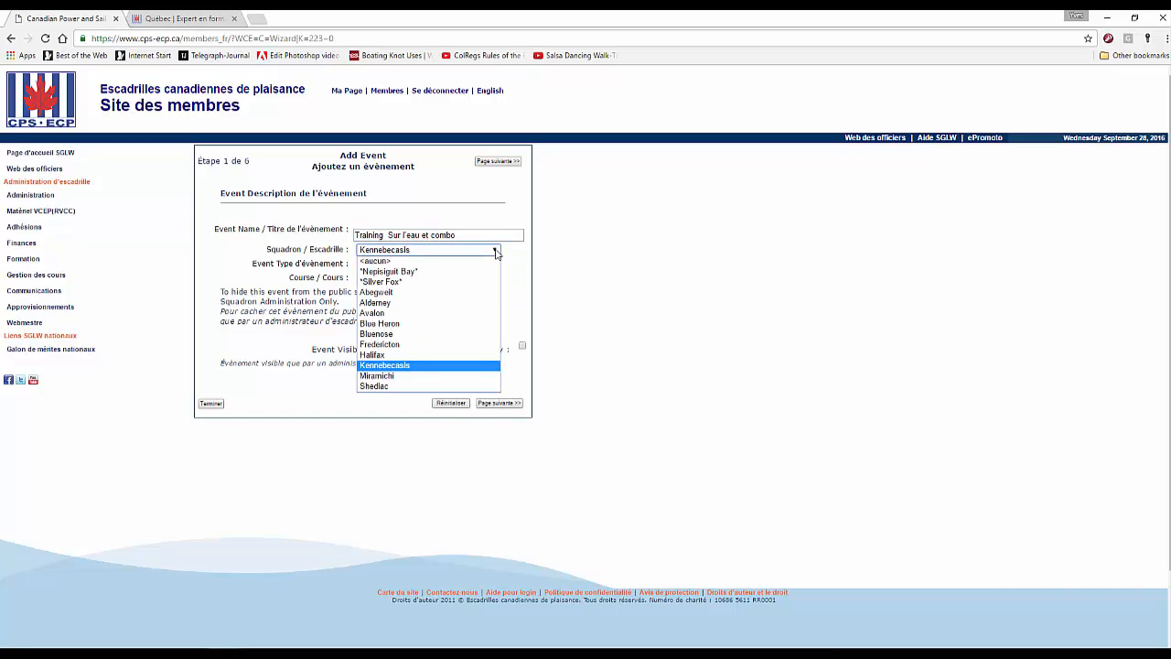
click(496, 252)
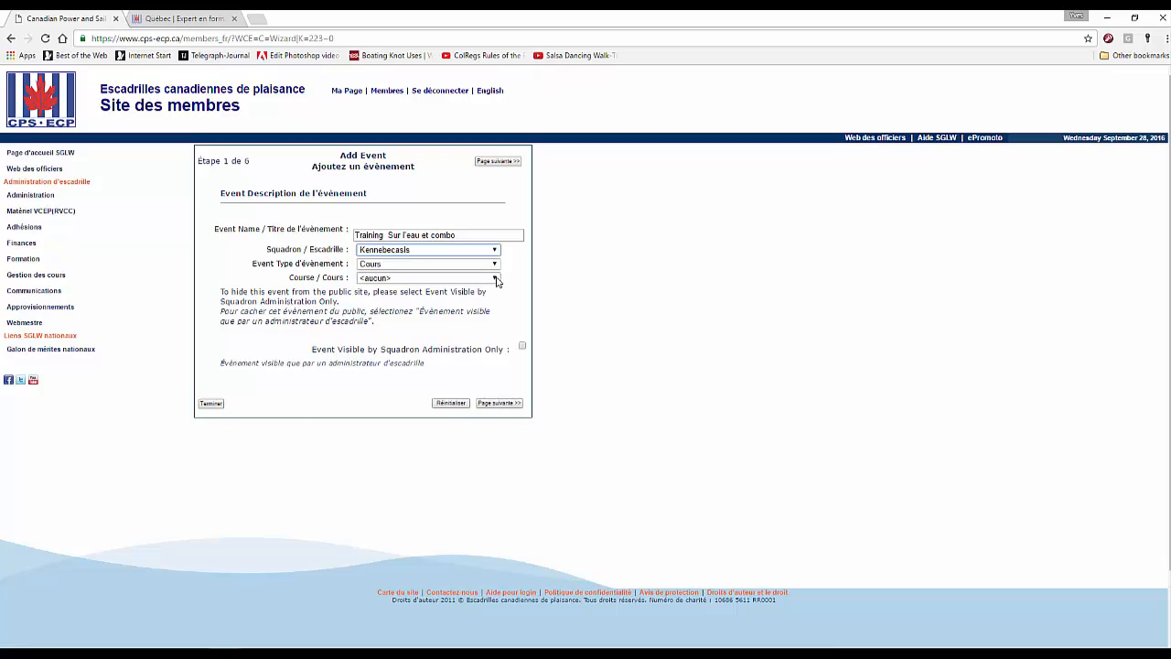
click(497, 278)
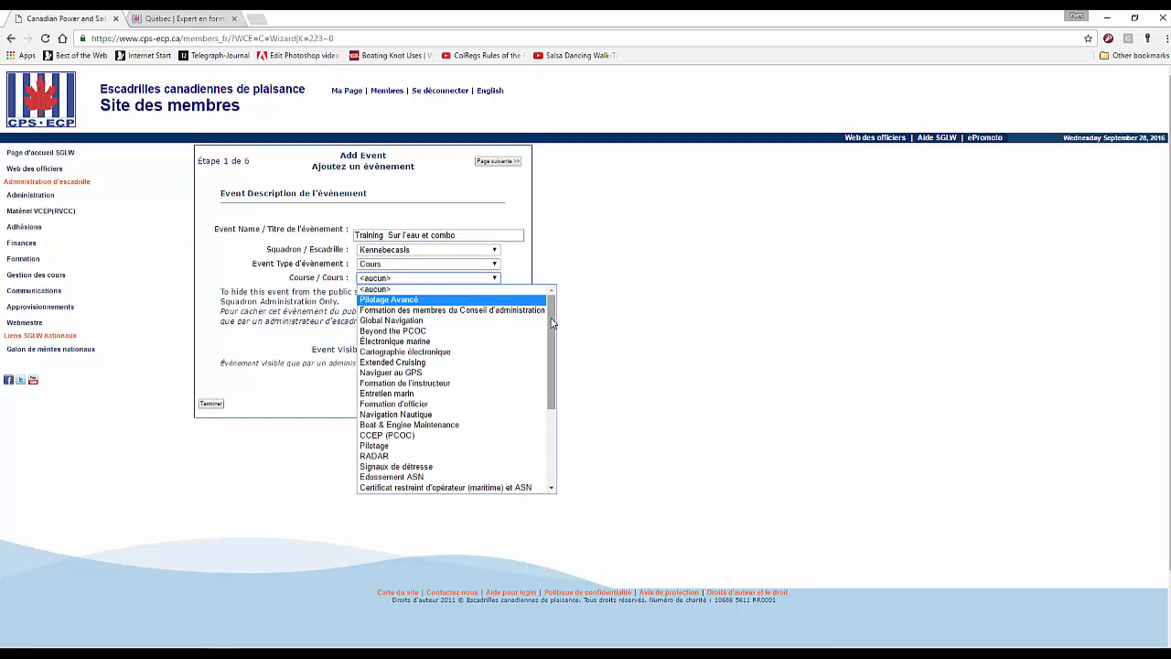
drag(550, 345, 573, 370)
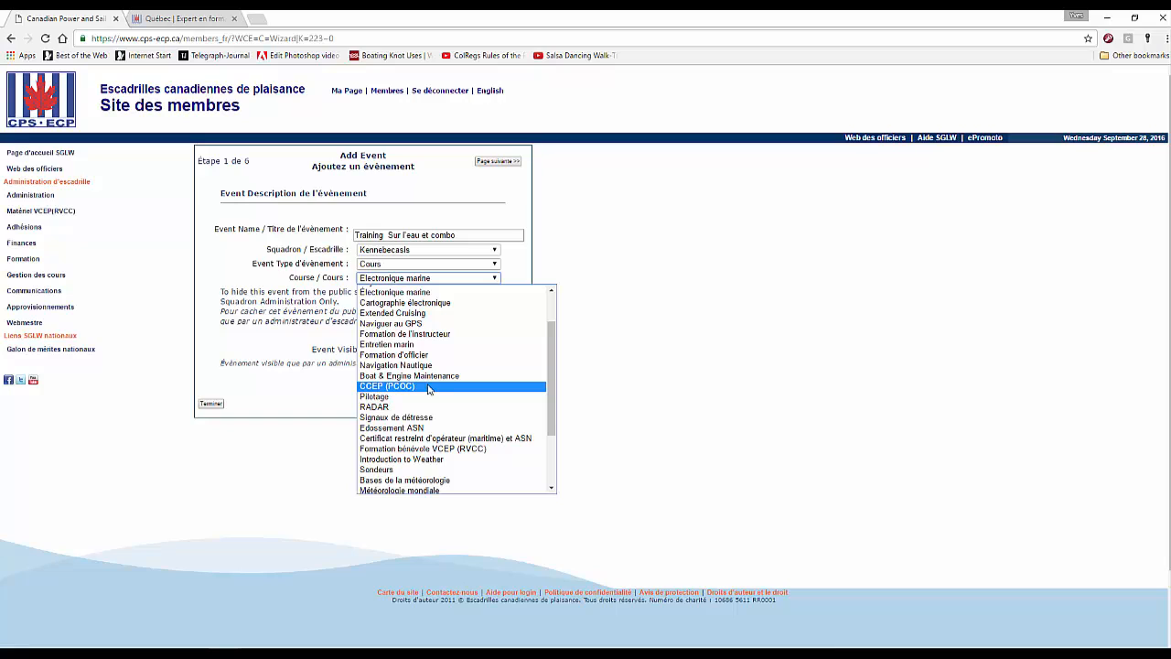
click(428, 388)
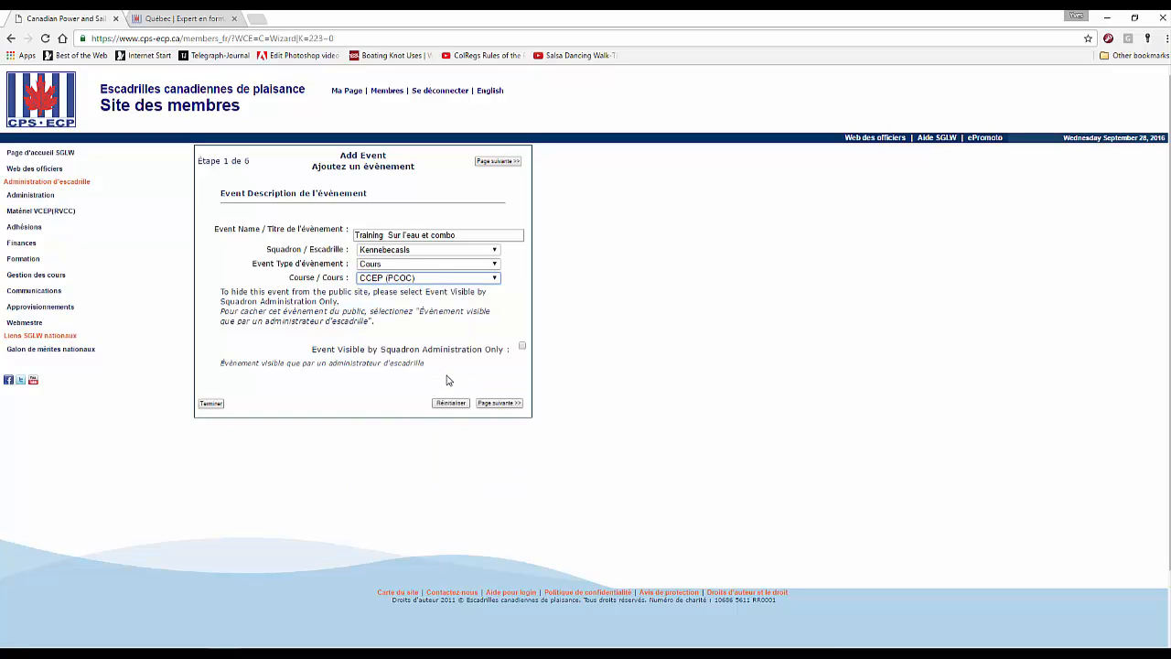
click(523, 348)
click(499, 404)
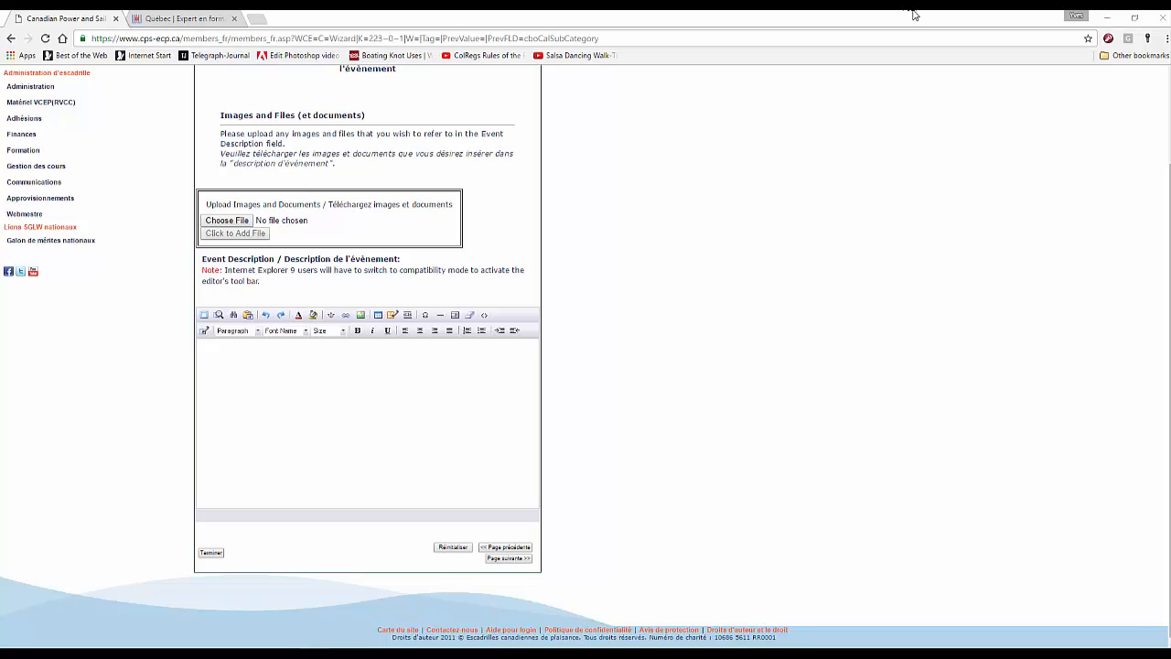
Step: Copy the Carte de conducteur title, description and image from the Québec site into the event description
click(188, 20)
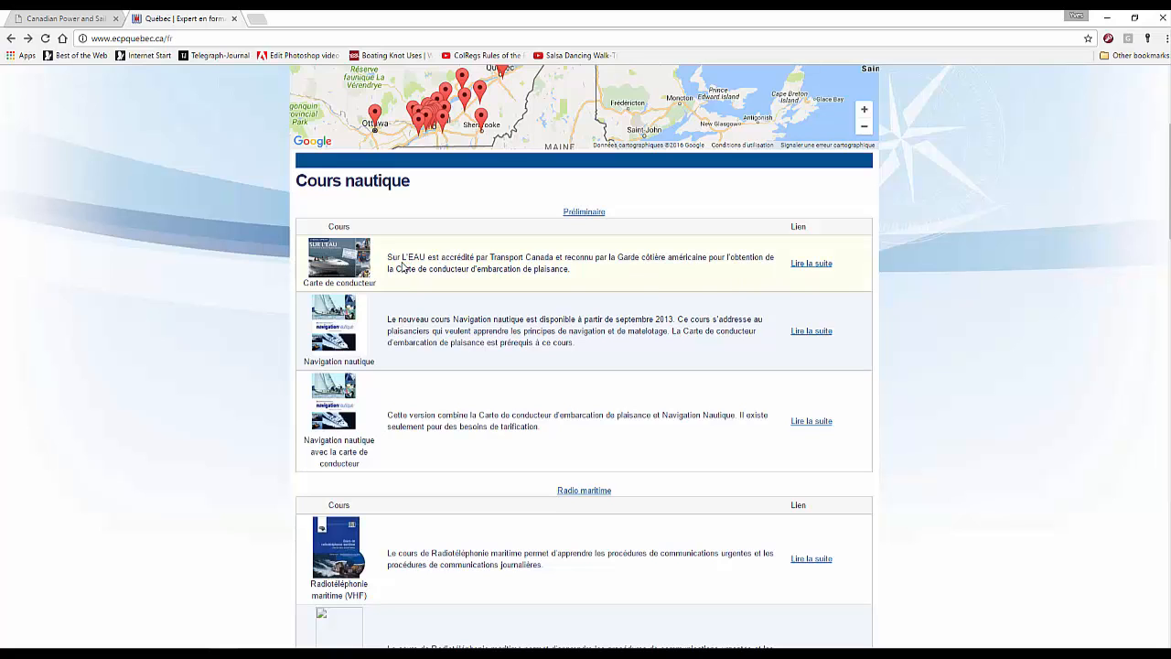
click(804, 265)
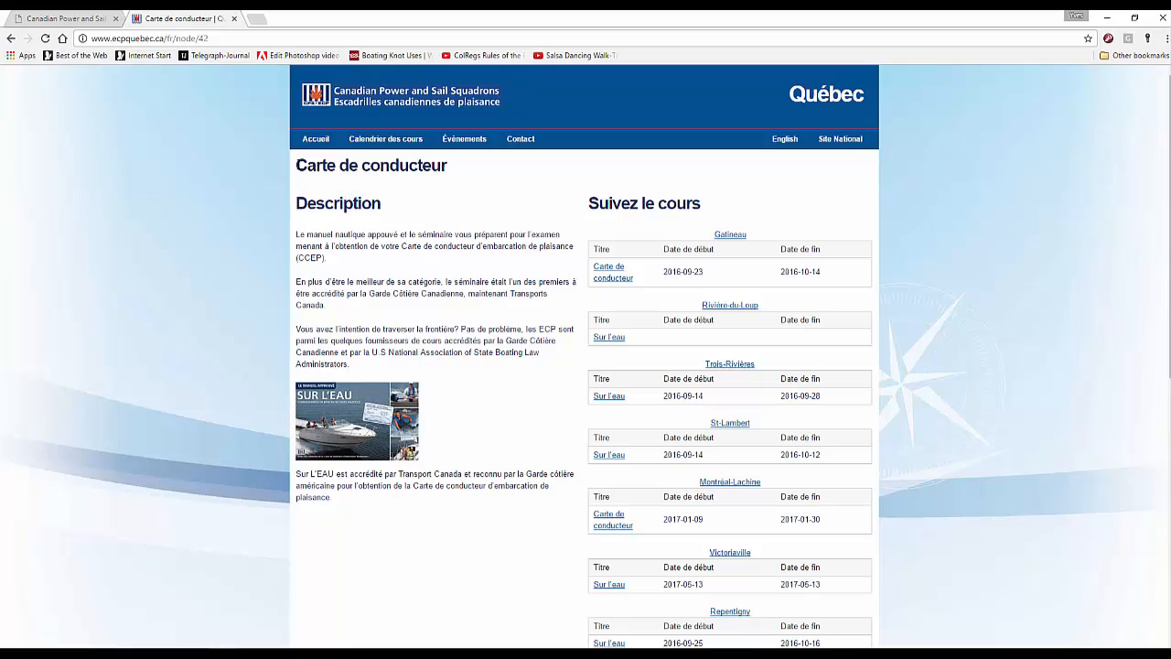
drag(308, 164, 553, 500)
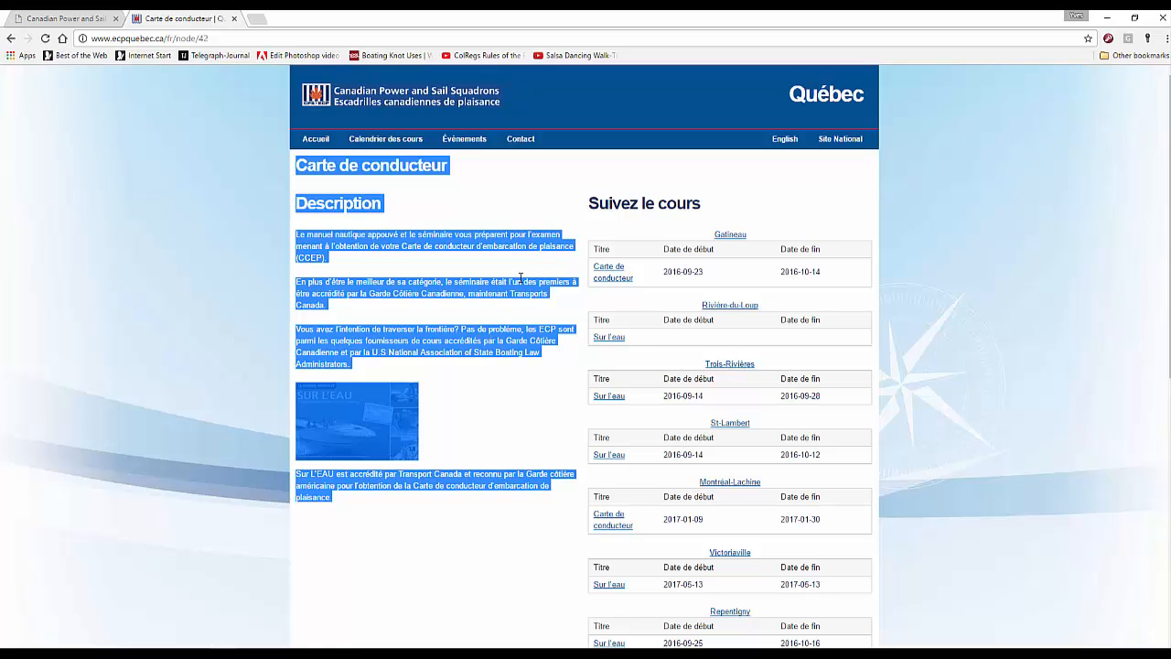
click(51, 22)
click(268, 373)
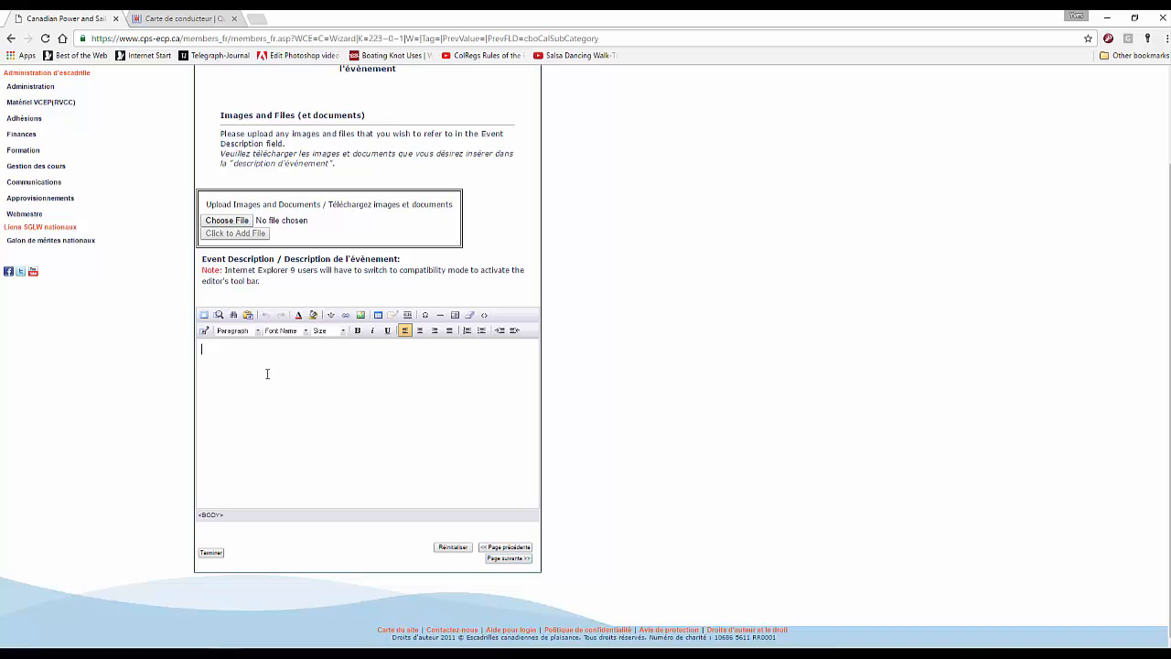
key(ctrl+v)
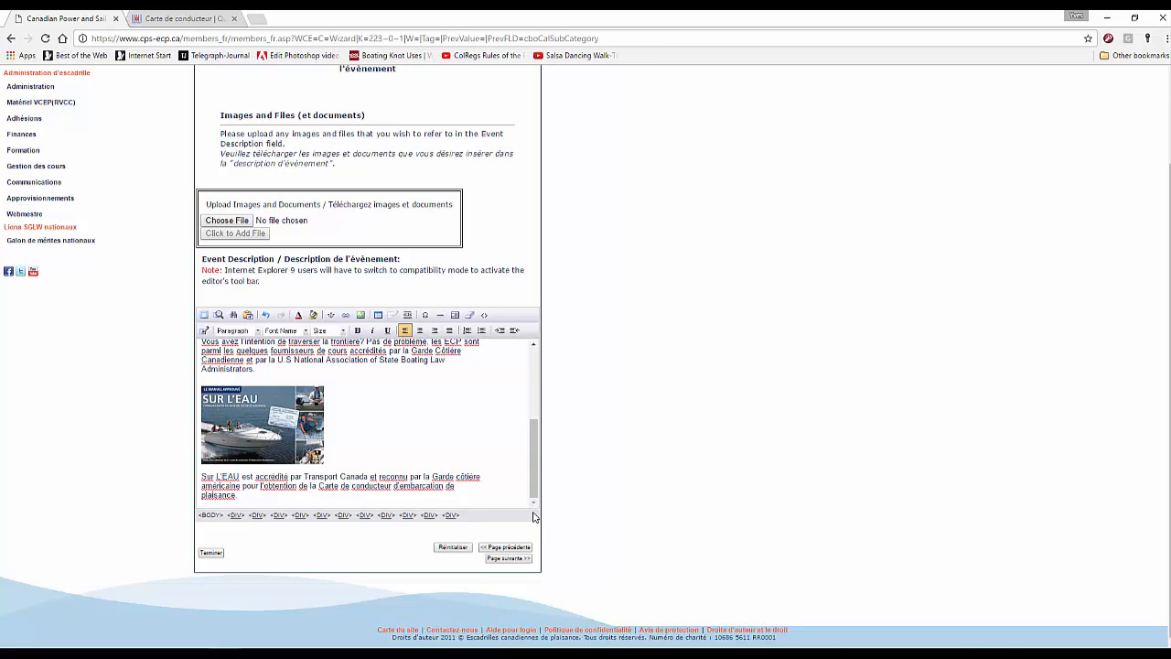
Step: Add blank lines below the last paragraph of the pasted Carte de conducteur description
click(311, 498)
key(Return)
key(Return)
key(Return)
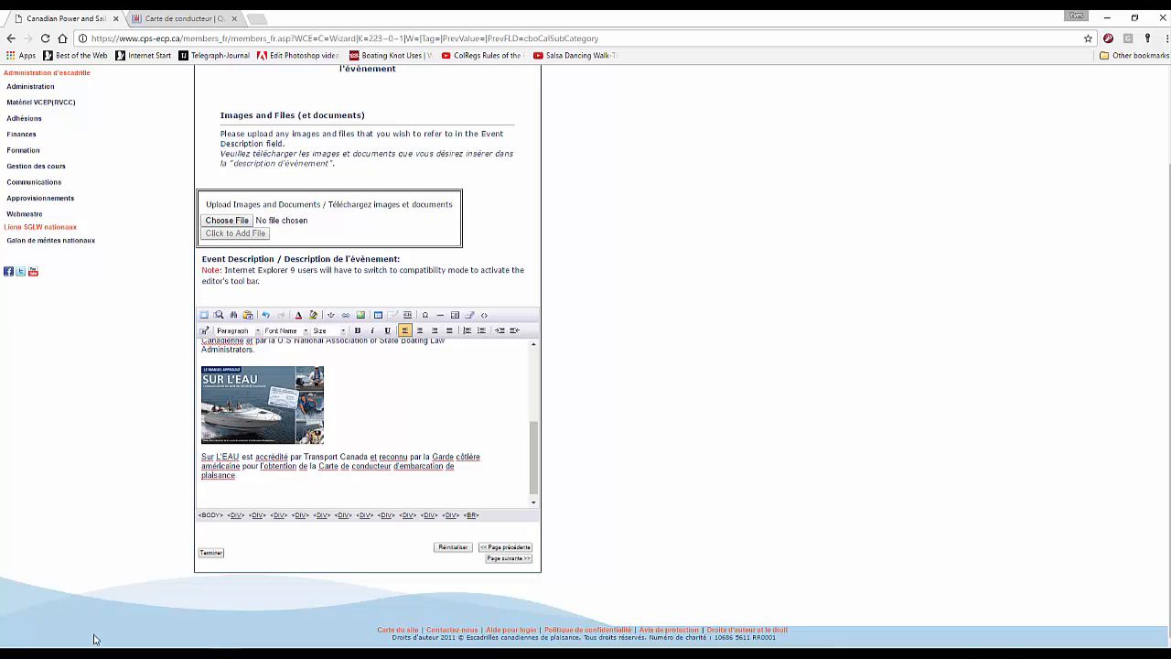
Step: Append the Québec site's "Navigation nautique avec la carte de conducteur" description and image to the event description, and continue to the date page
click(173, 20)
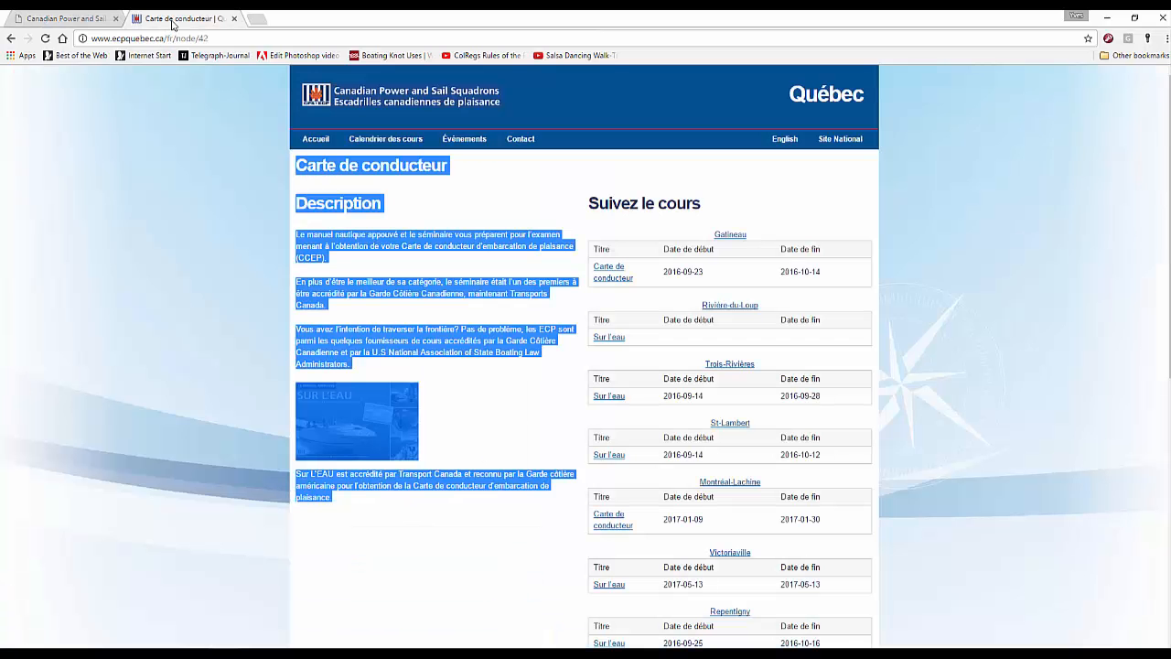
click(13, 39)
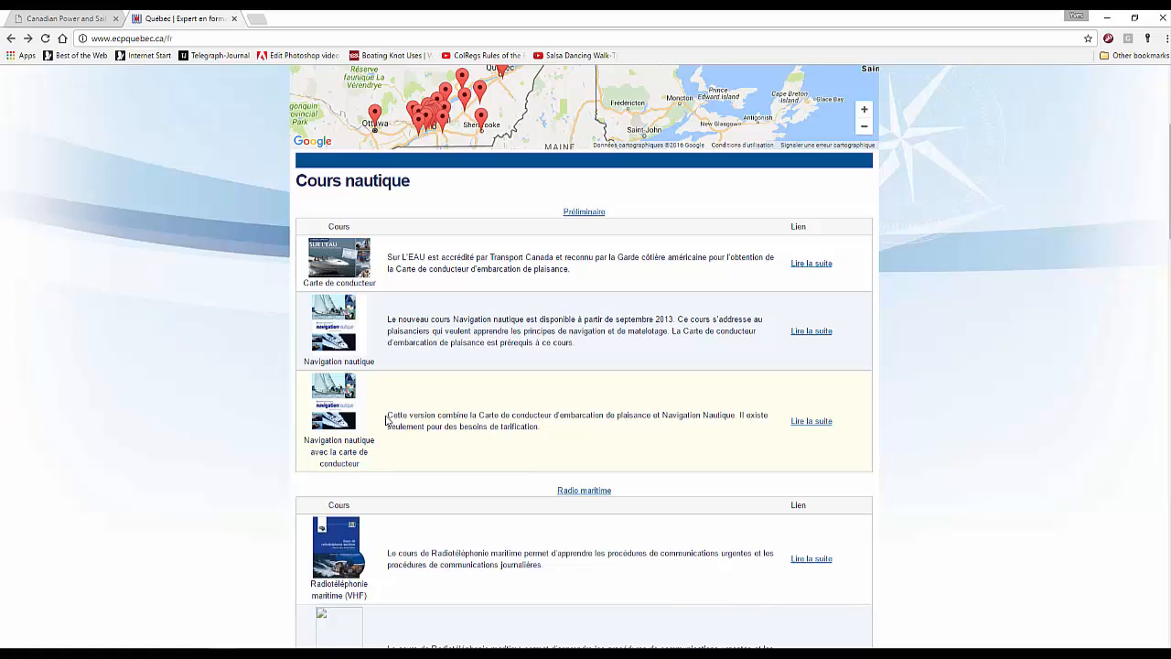
drag(388, 415, 757, 415)
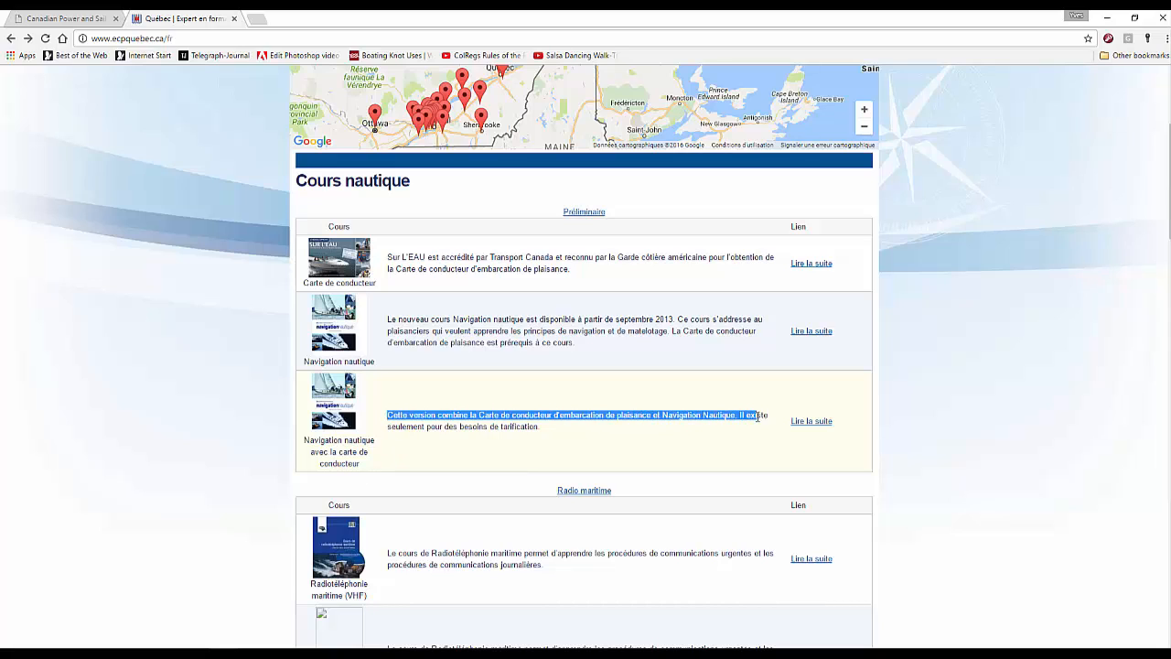
click(808, 421)
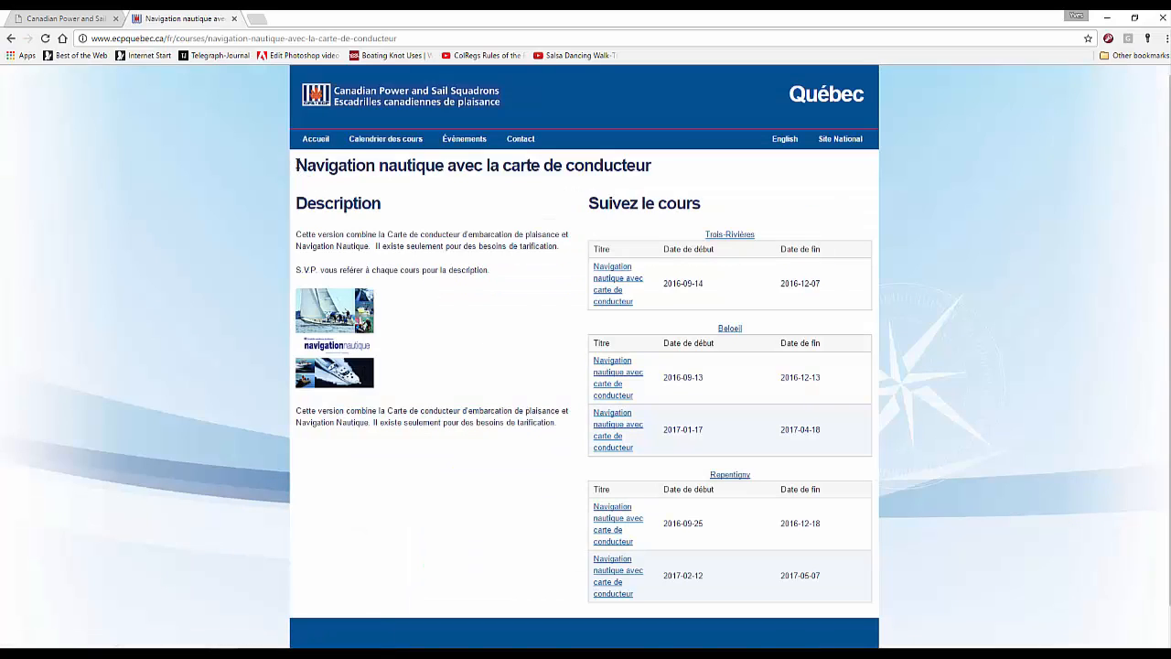
drag(297, 165, 570, 427)
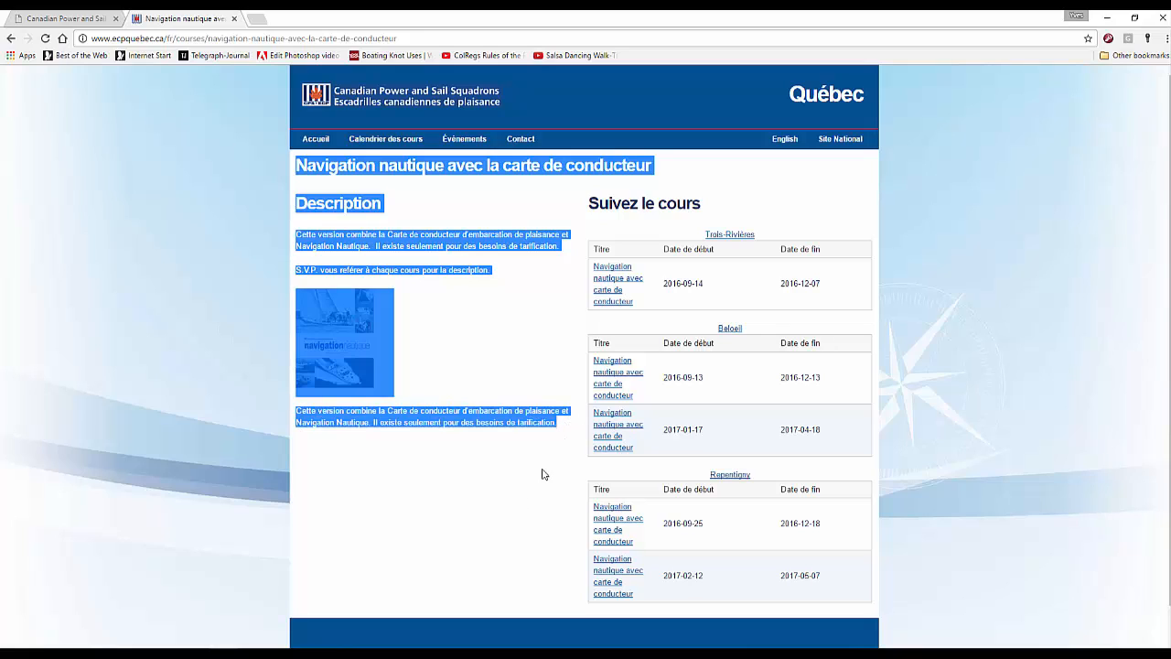
click(64, 18)
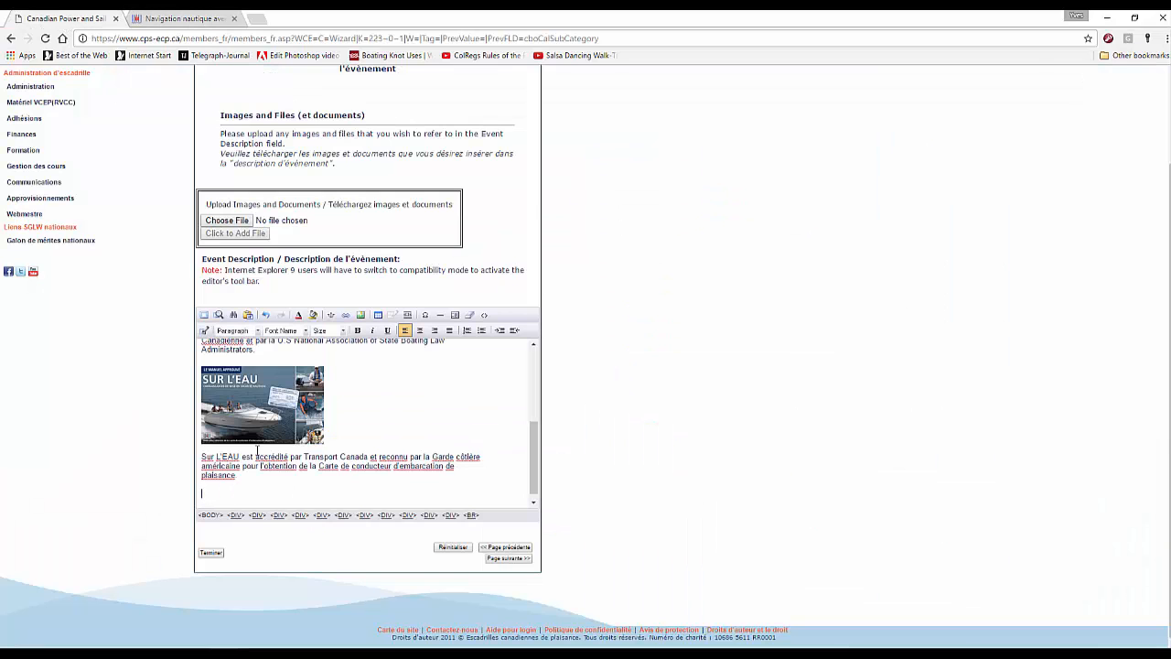
key(ctrl+v)
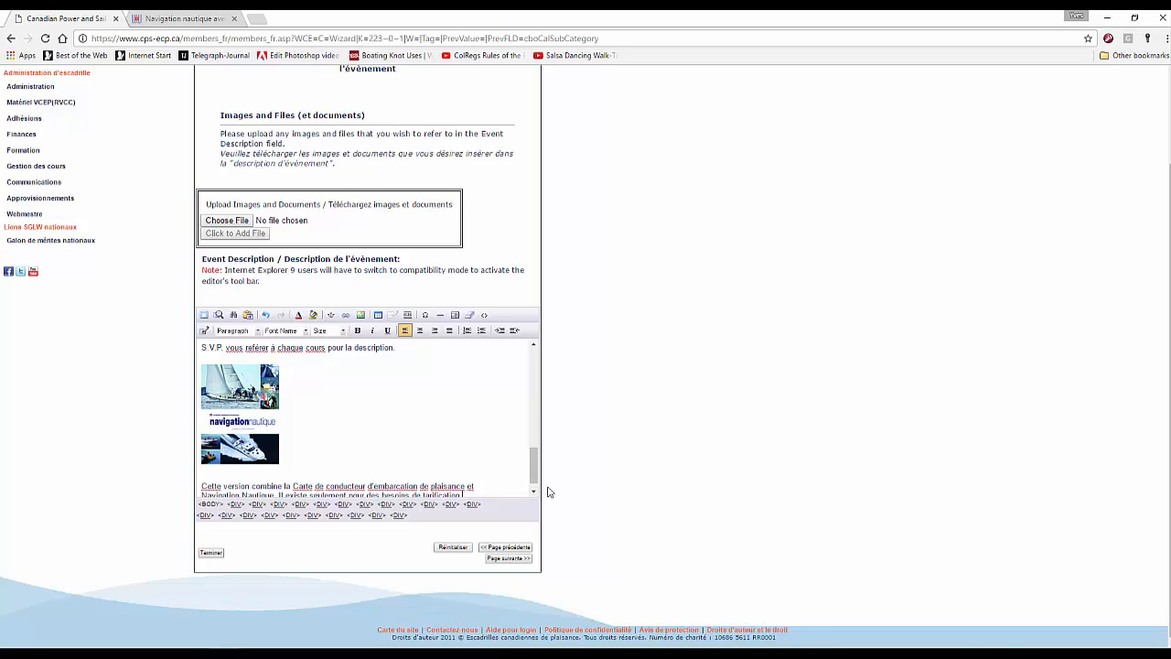
click(509, 560)
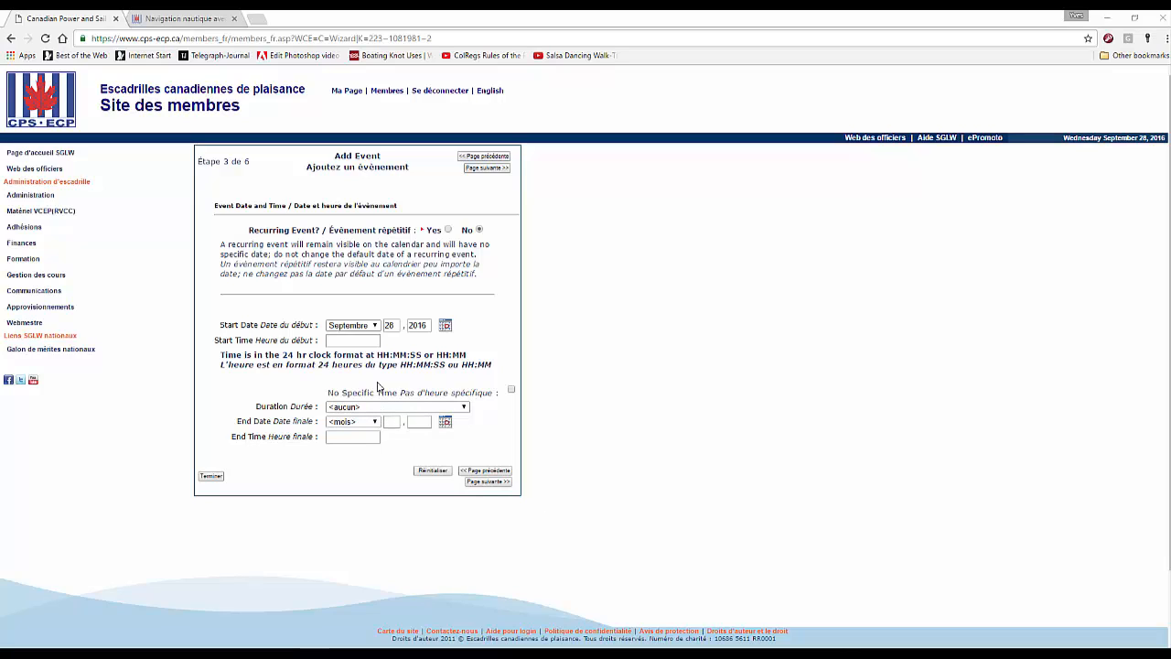
Step: Set the event to start on 24 Février 2017 at 18:00
click(431, 325)
text(7)
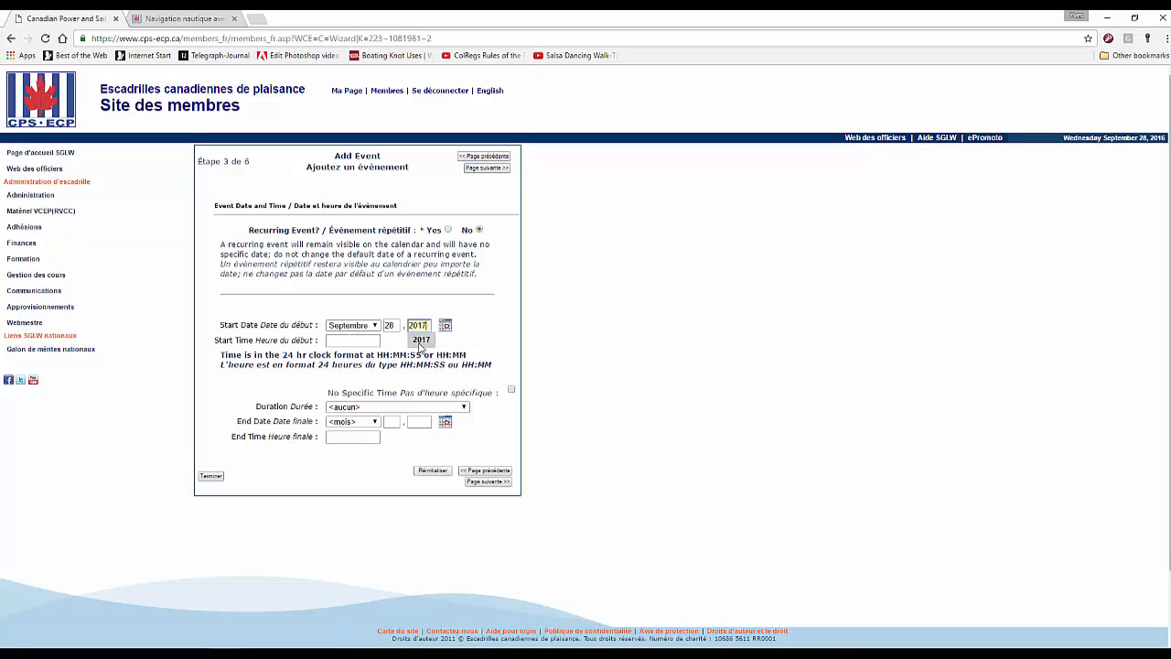
click(355, 325)
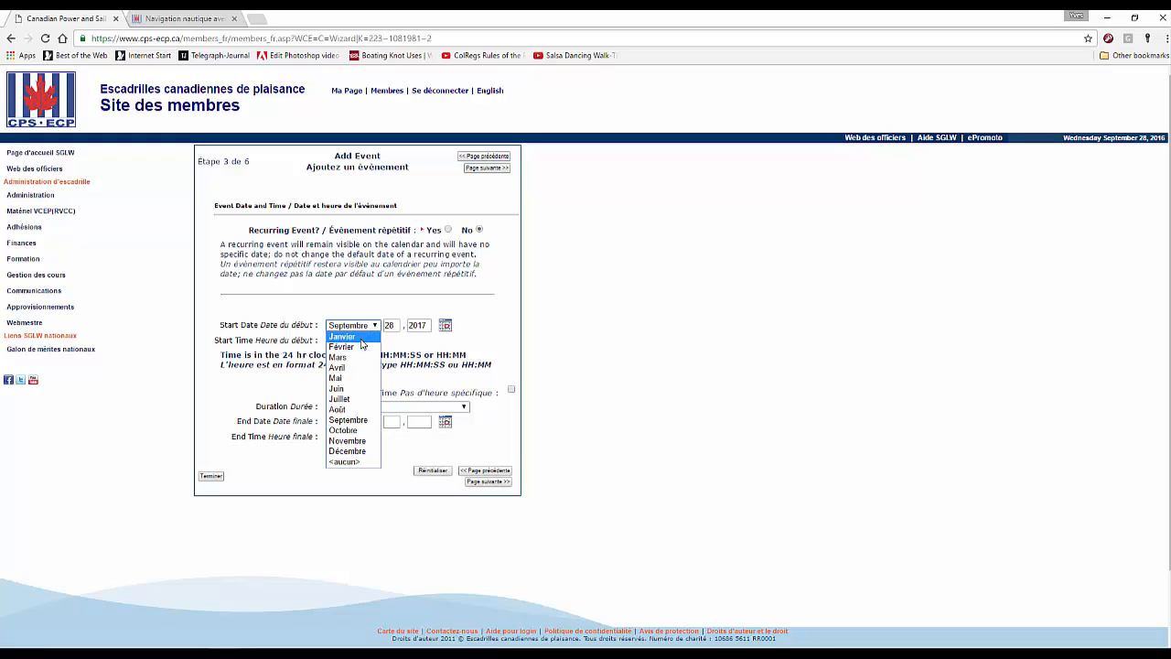
click(361, 345)
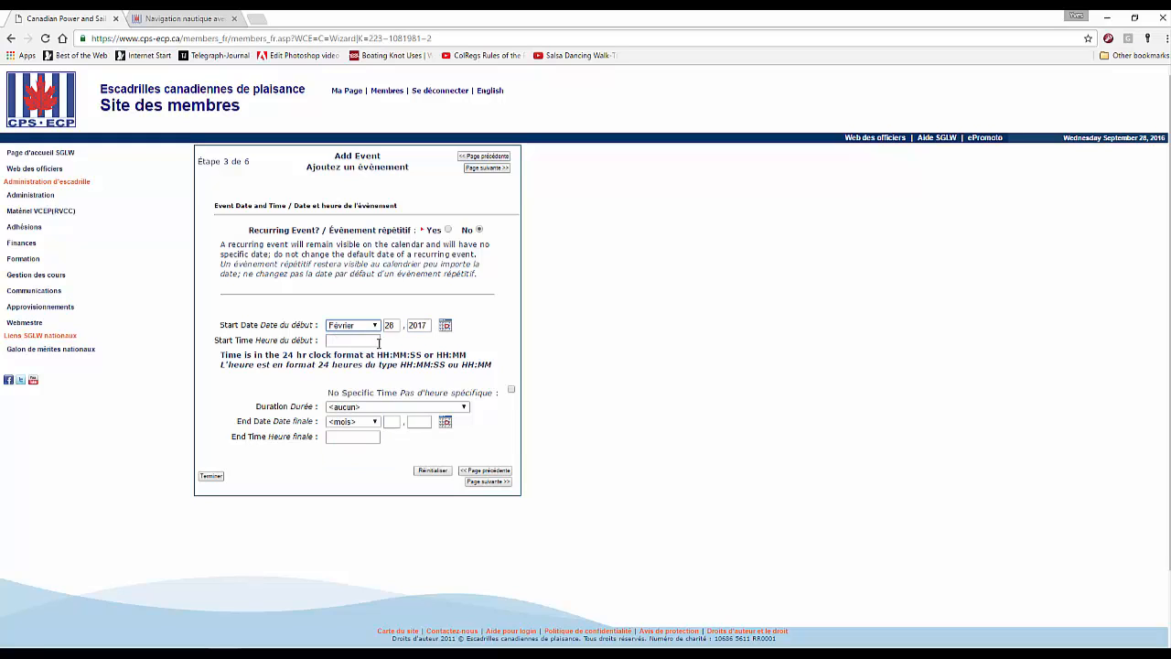
double_click(392, 326)
text(2)
click(345, 340)
text(18)
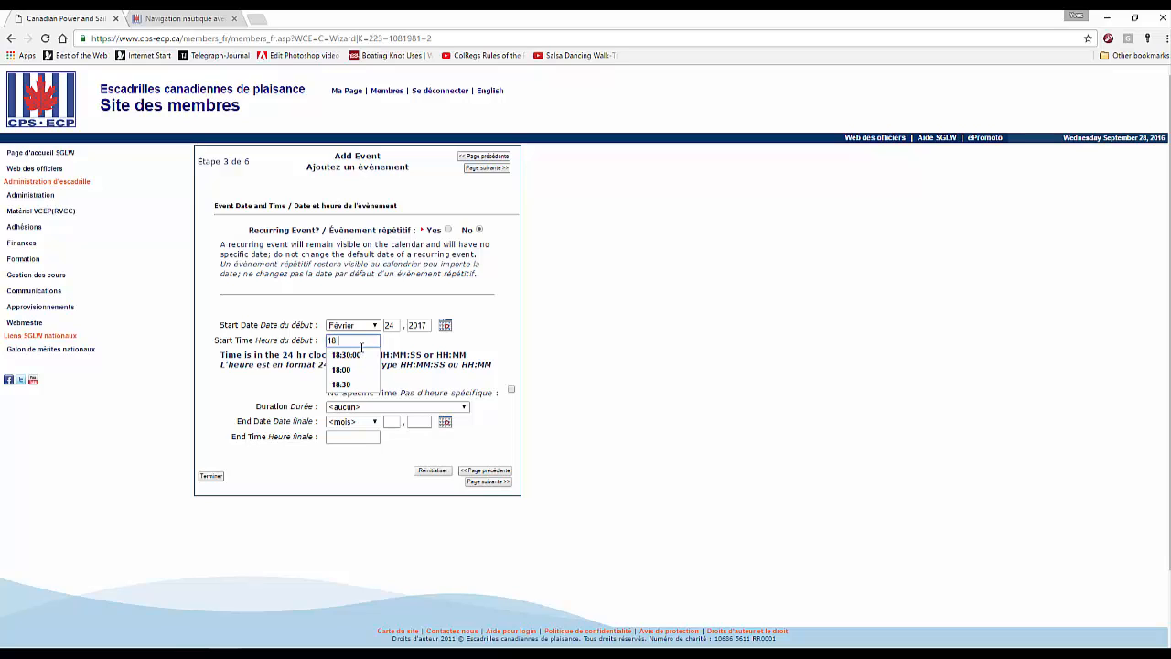
text(:00)
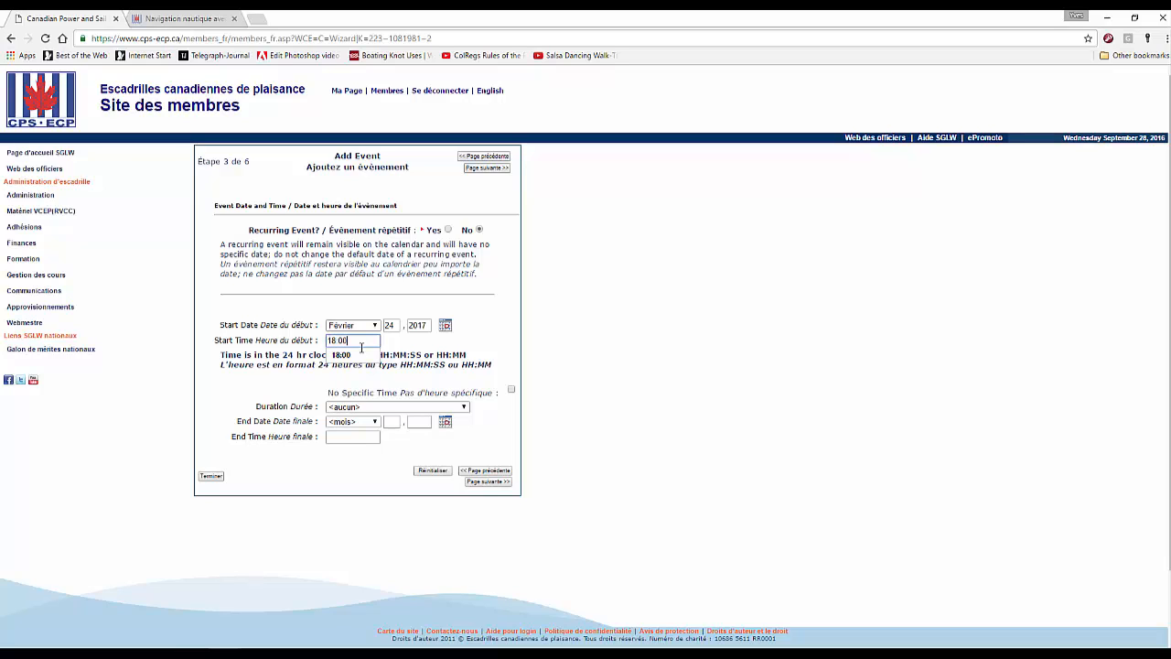
Step: Set the event to end on 25 Février 2017 at 12:00
click(374, 423)
click(425, 422)
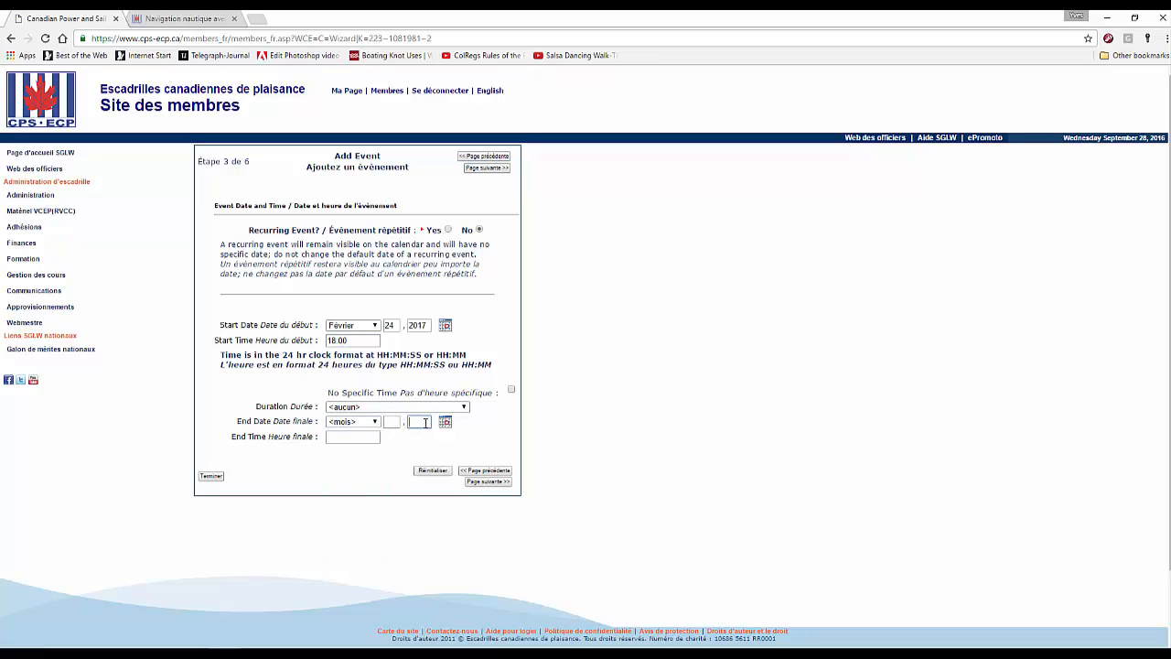
text(201)
click(421, 450)
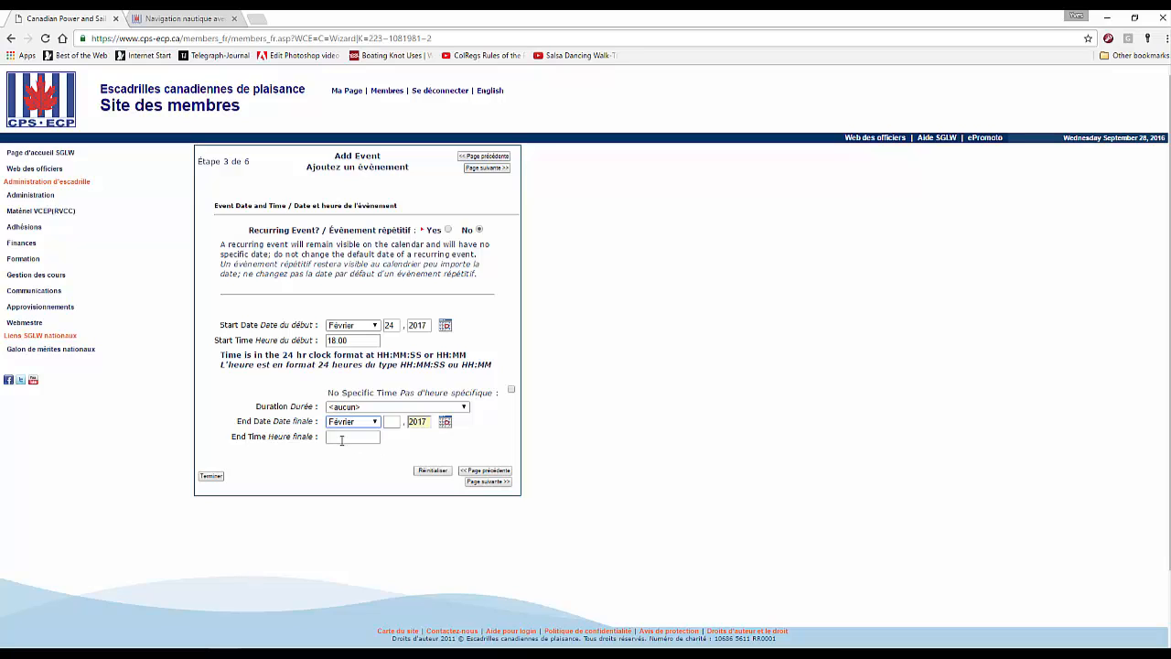
click(342, 436)
click(396, 422)
text(25)
click(337, 437)
text(12:00)
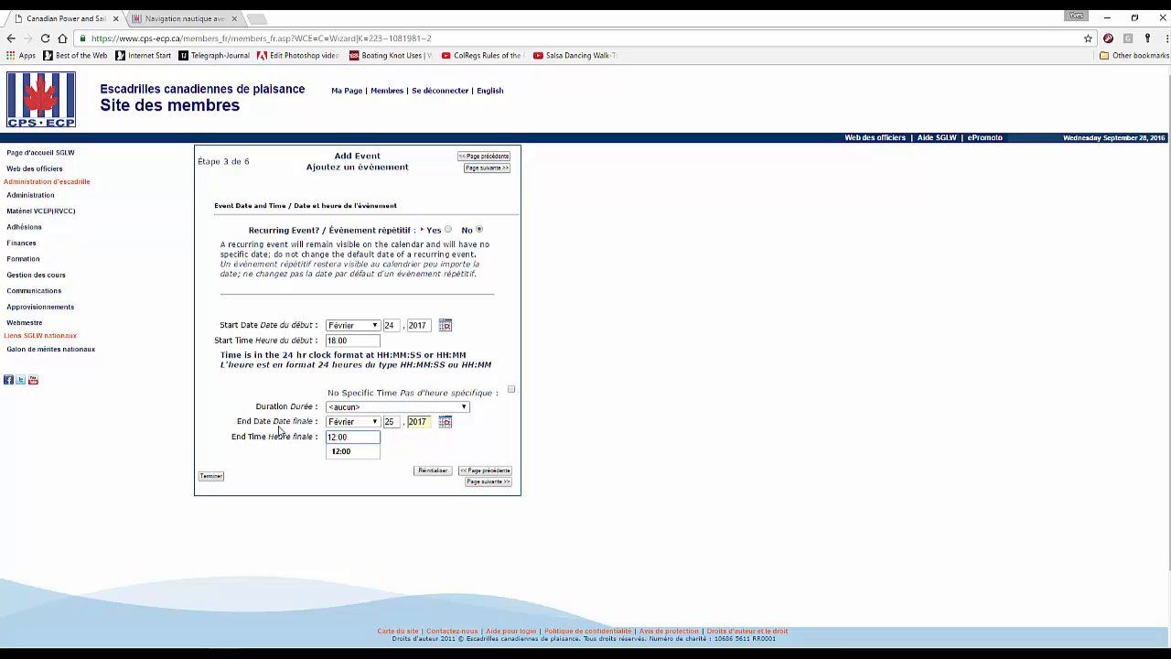
click(499, 487)
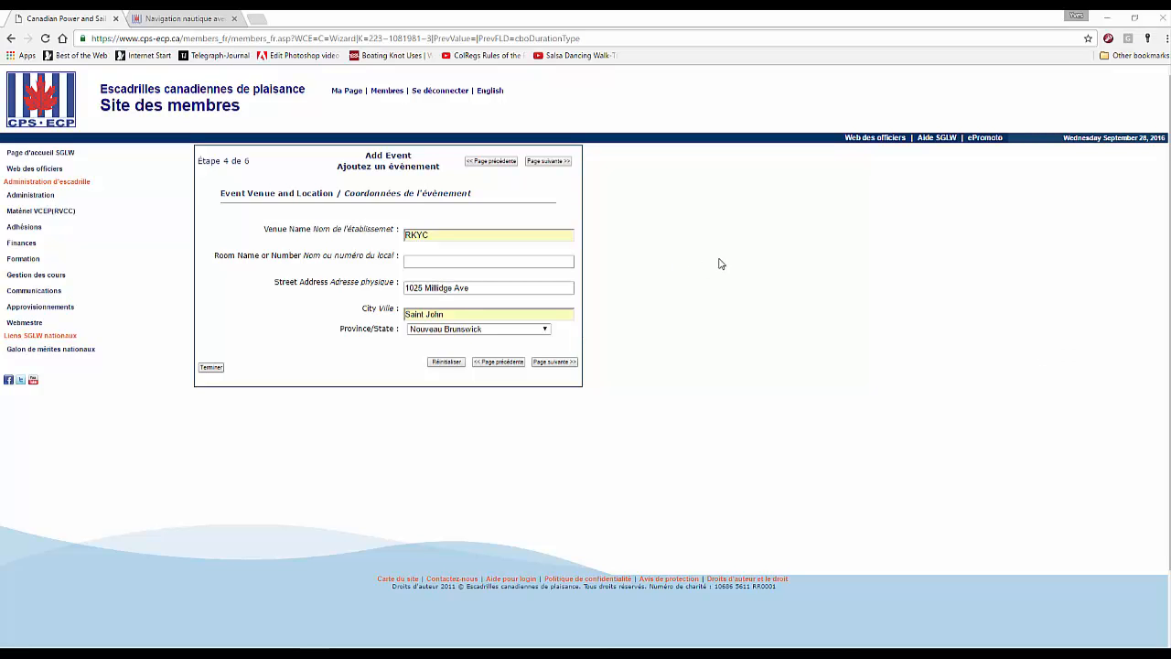
click(549, 365)
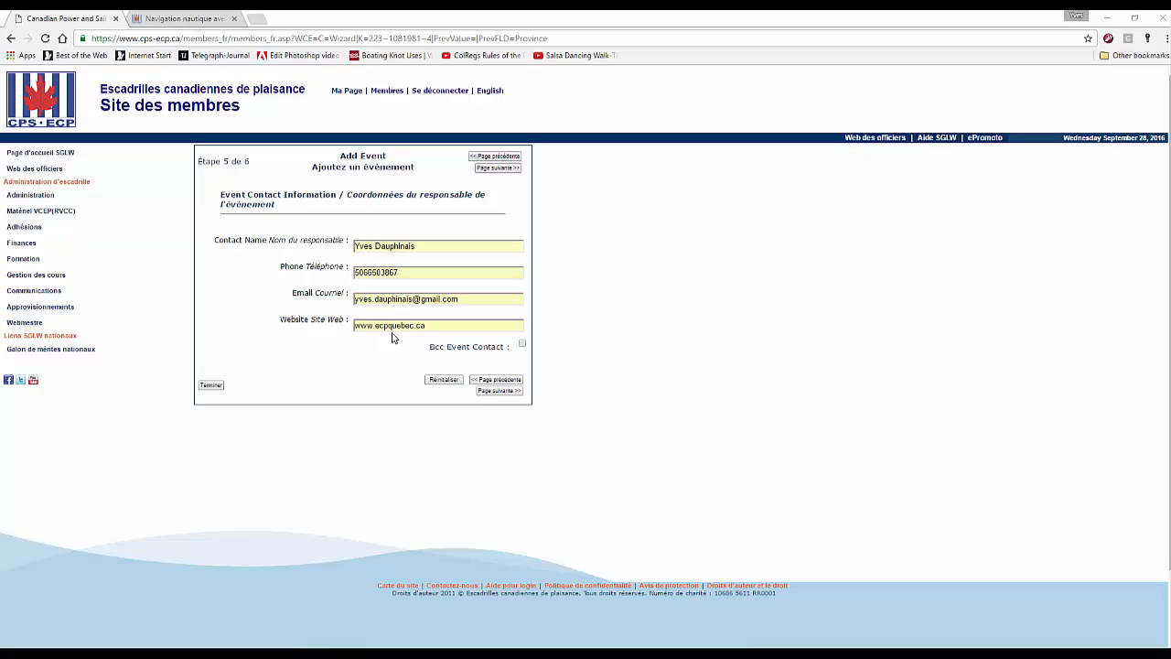
click(522, 345)
click(505, 394)
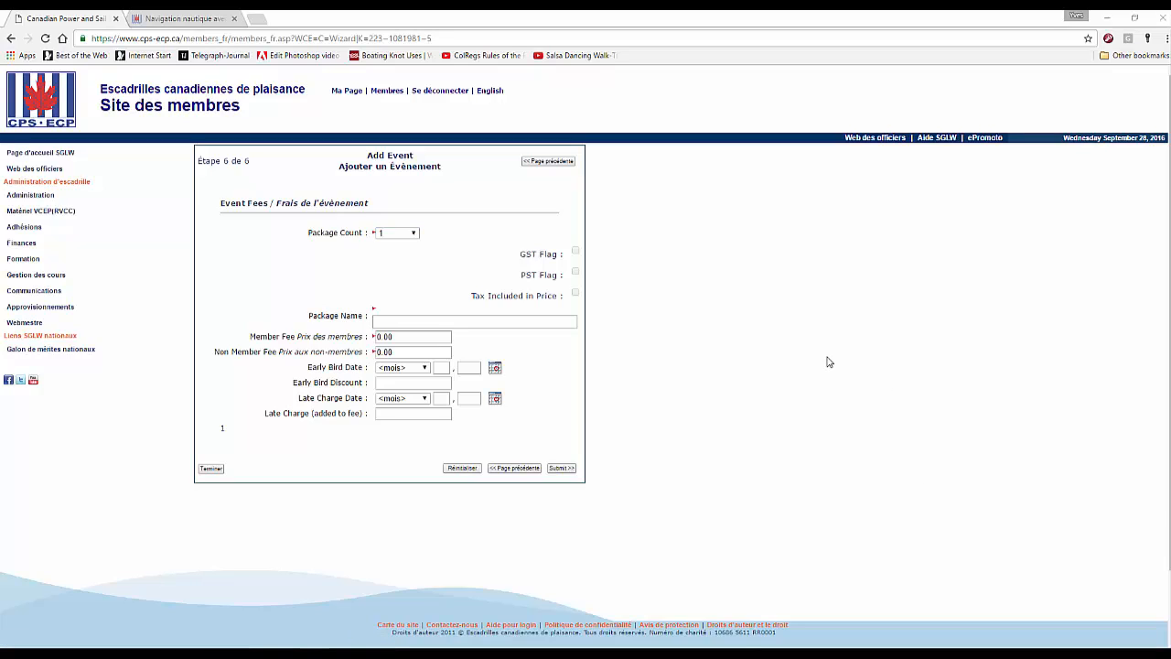
Step: Add four fee packages (member/non-member): Training Sur l'eau et combo 90/90, 2ieme membre de la famille 75/75, Combo Sur l'eau et navigation nautique 340/400, Combo 2ieme membre 325/385
click(412, 234)
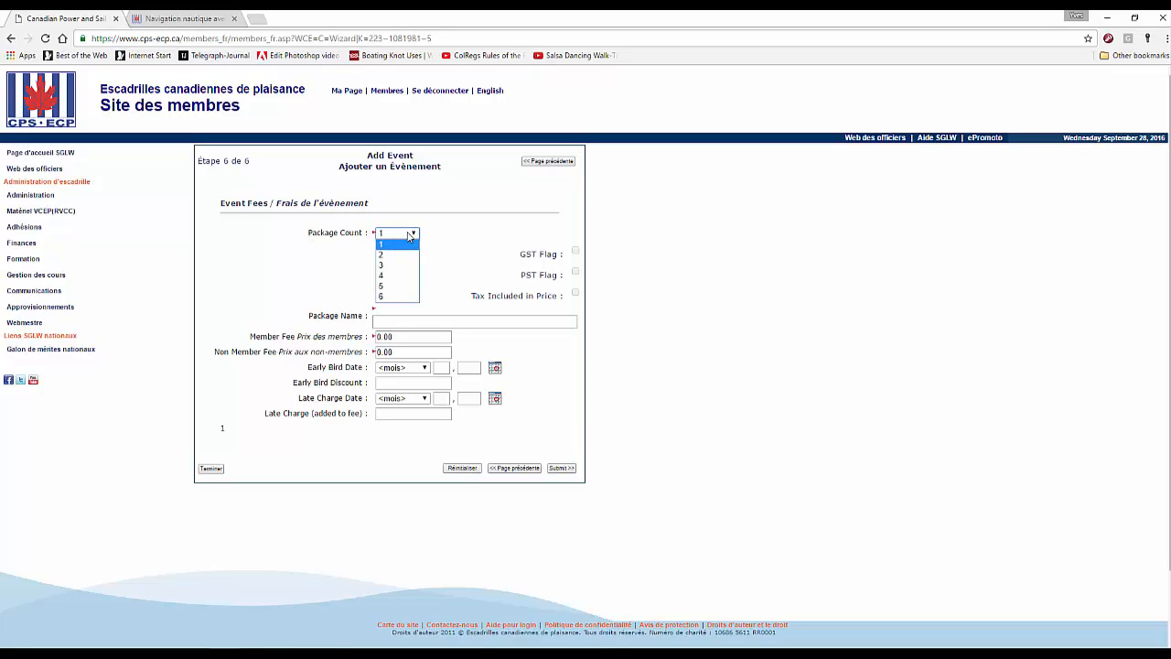
click(393, 276)
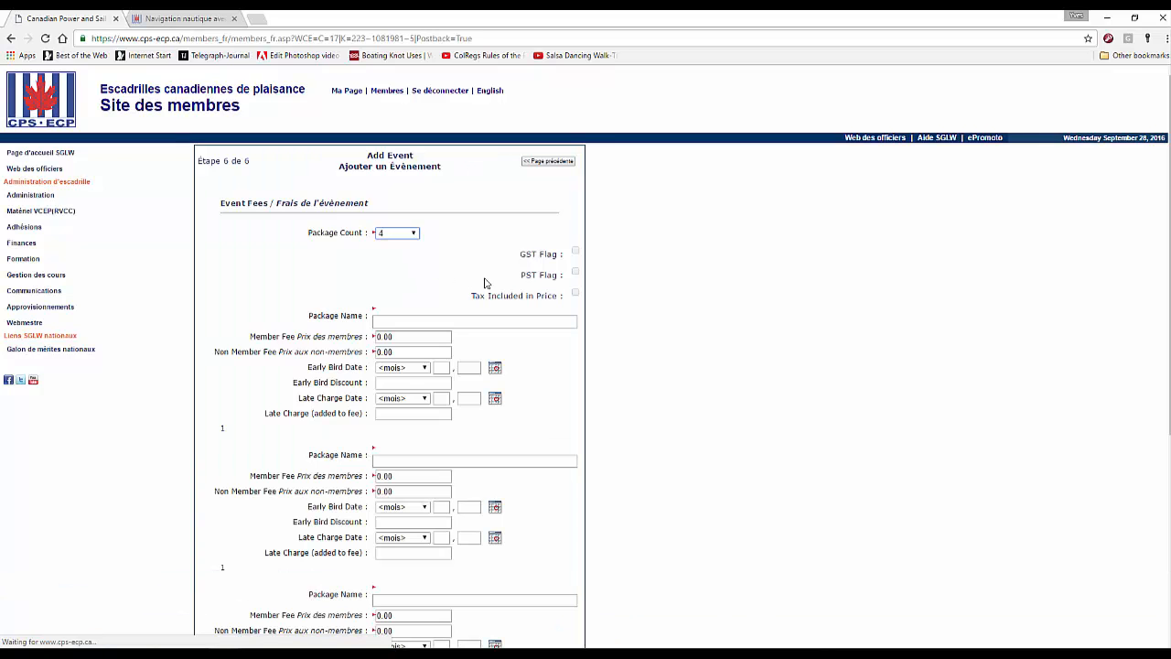
scroll(632, 285, down, 4)
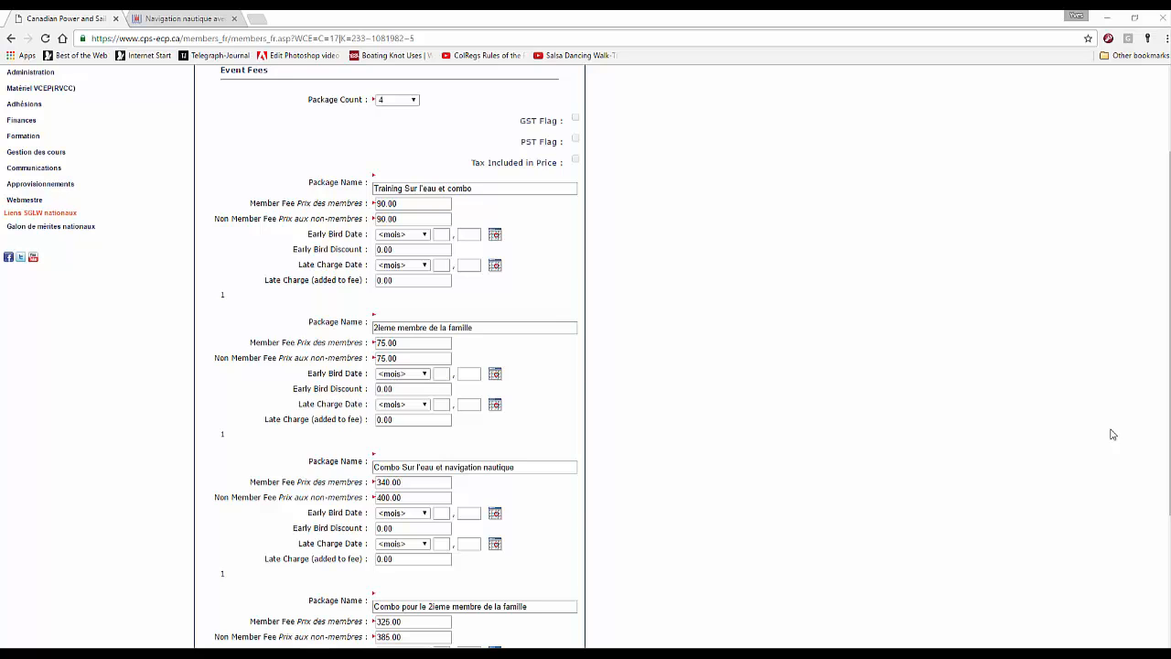
scroll(711, 309, down, 2)
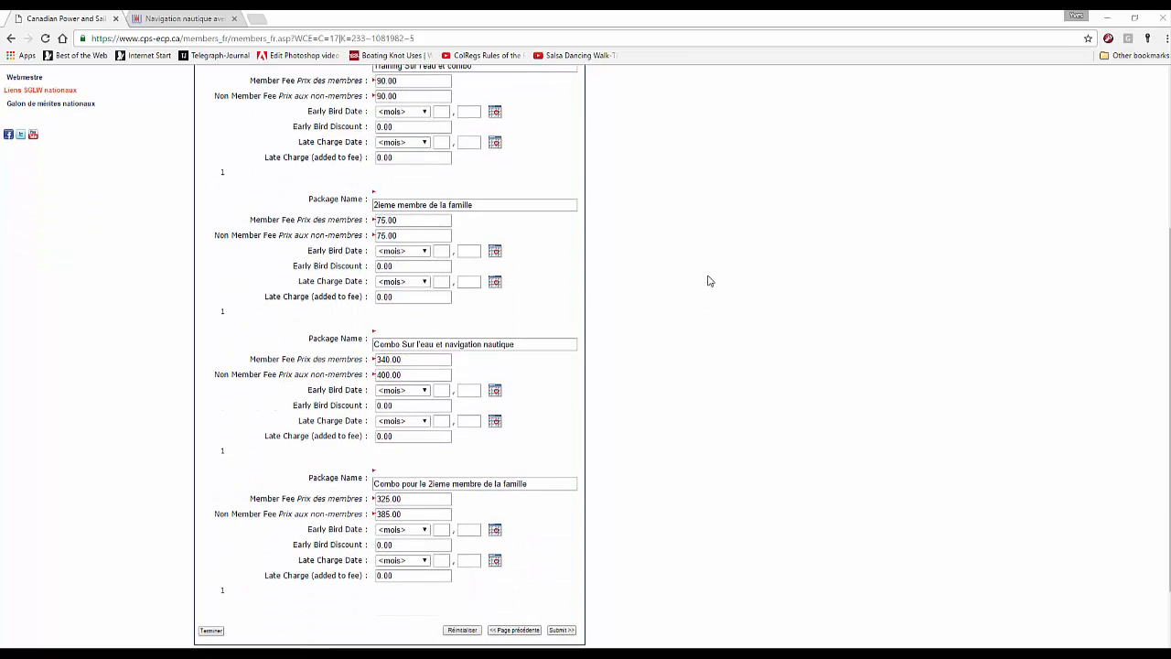
Step: Shorten the first package's name to "Training Sur l'eau" and submit the event
scroll(709, 281, up, 2)
scroll(757, 260, down, 3)
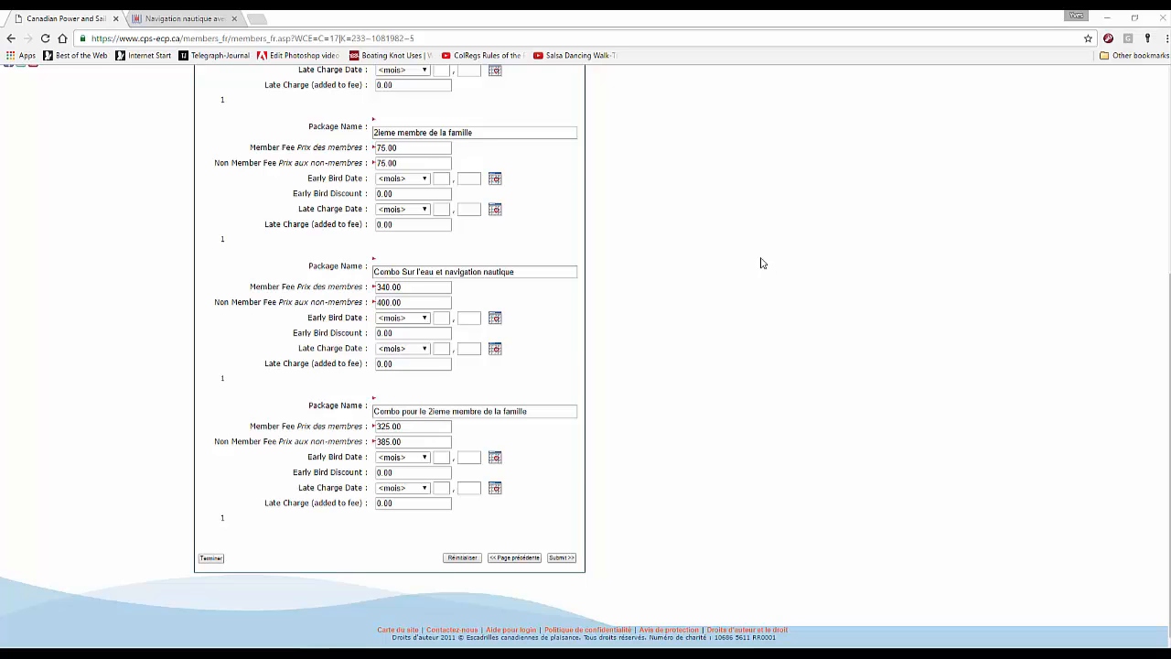
scroll(761, 262, up, 4)
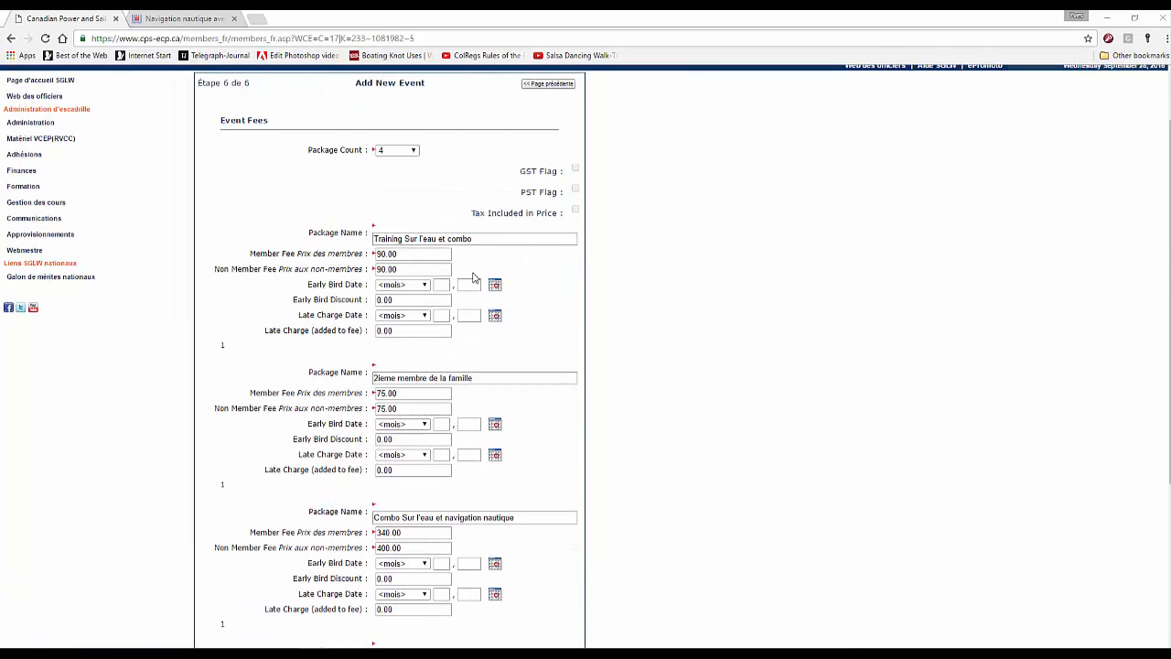
click(474, 240)
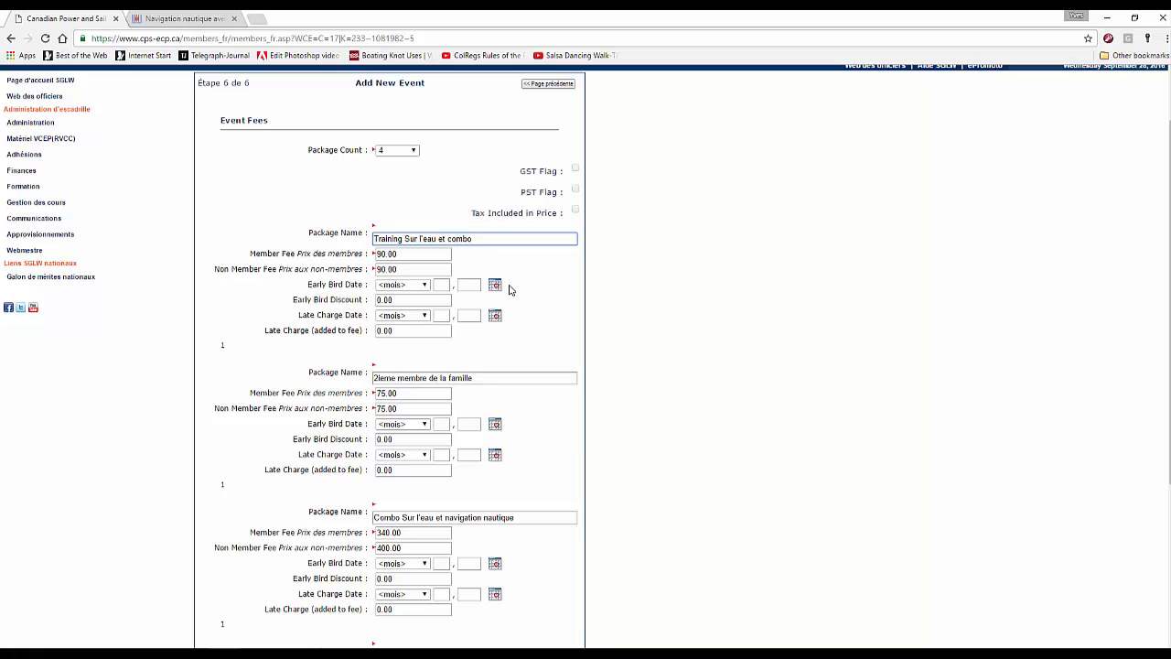
key(BackSpace)
key(BackSpace)
key(BackSpace)
key(BackSpace)
key(BackSpace)
scroll(656, 321, down, 3)
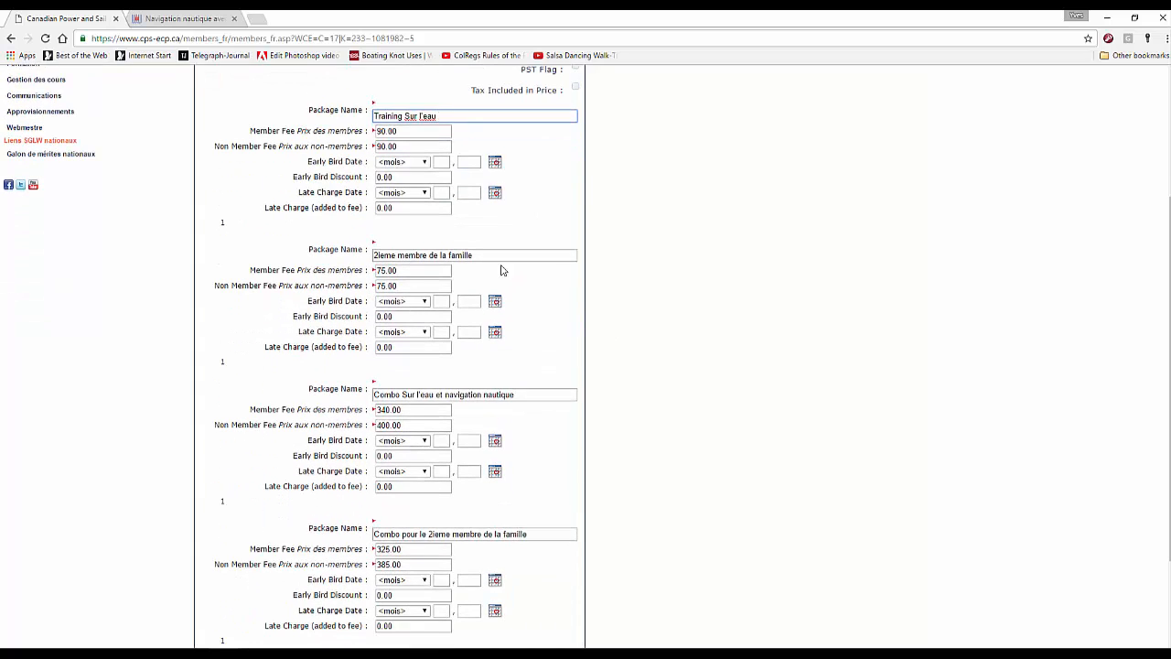
scroll(663, 295, down, 3)
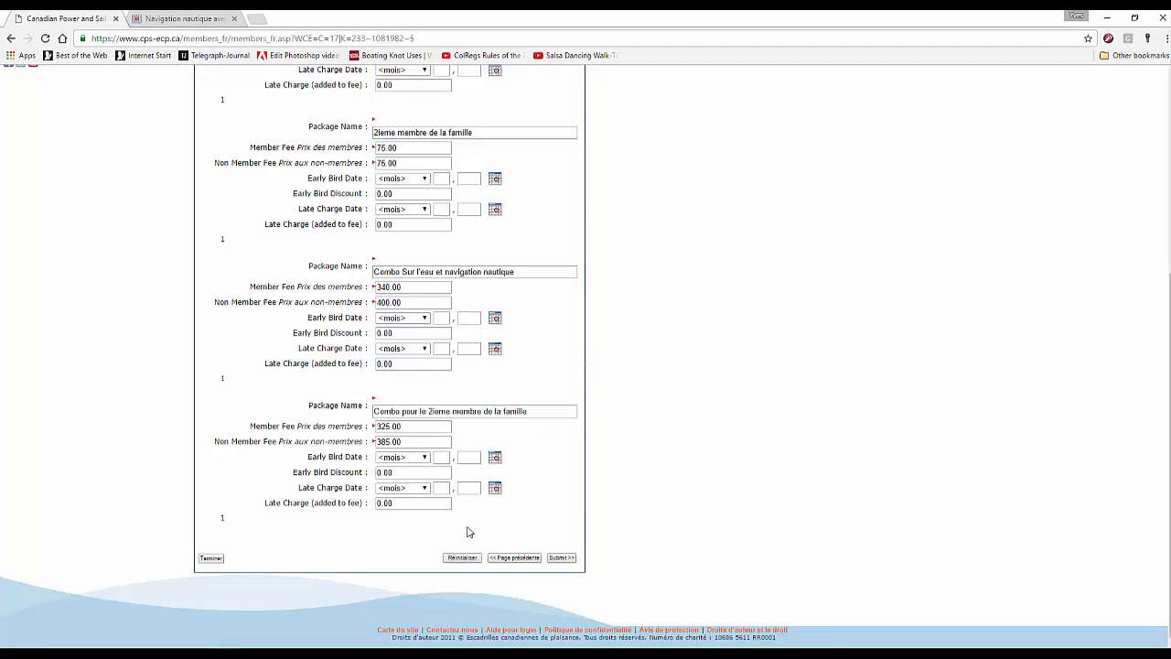
click(561, 558)
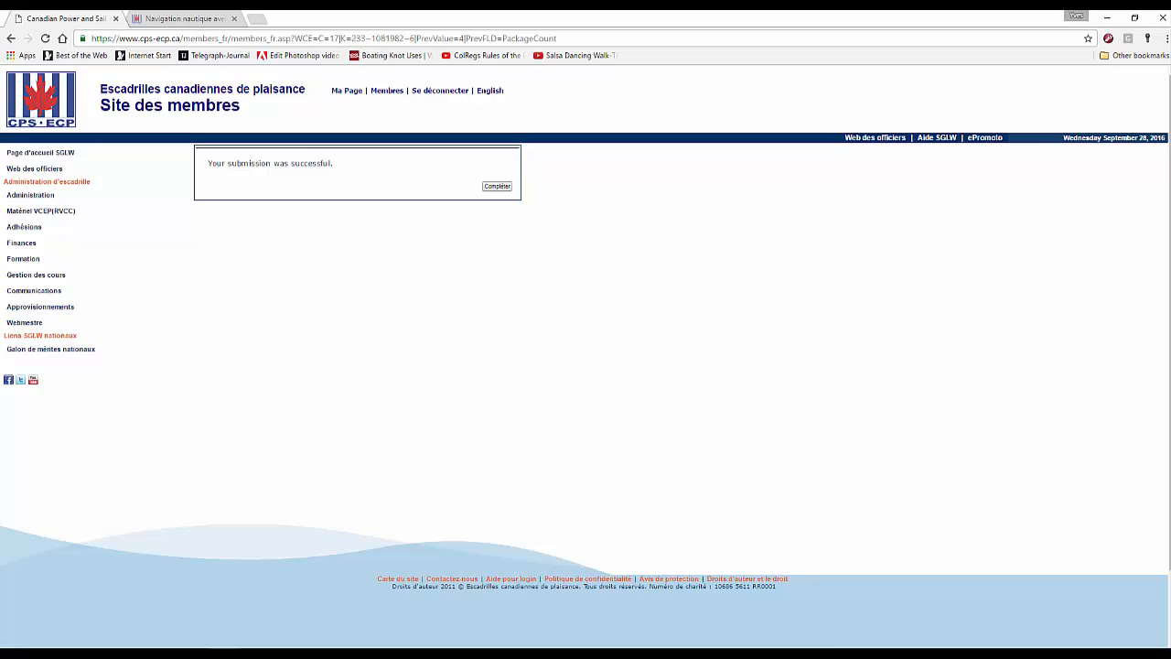
Step: Start adding another course to the calendar, titled "Training Navigation nautique"
click(22, 278)
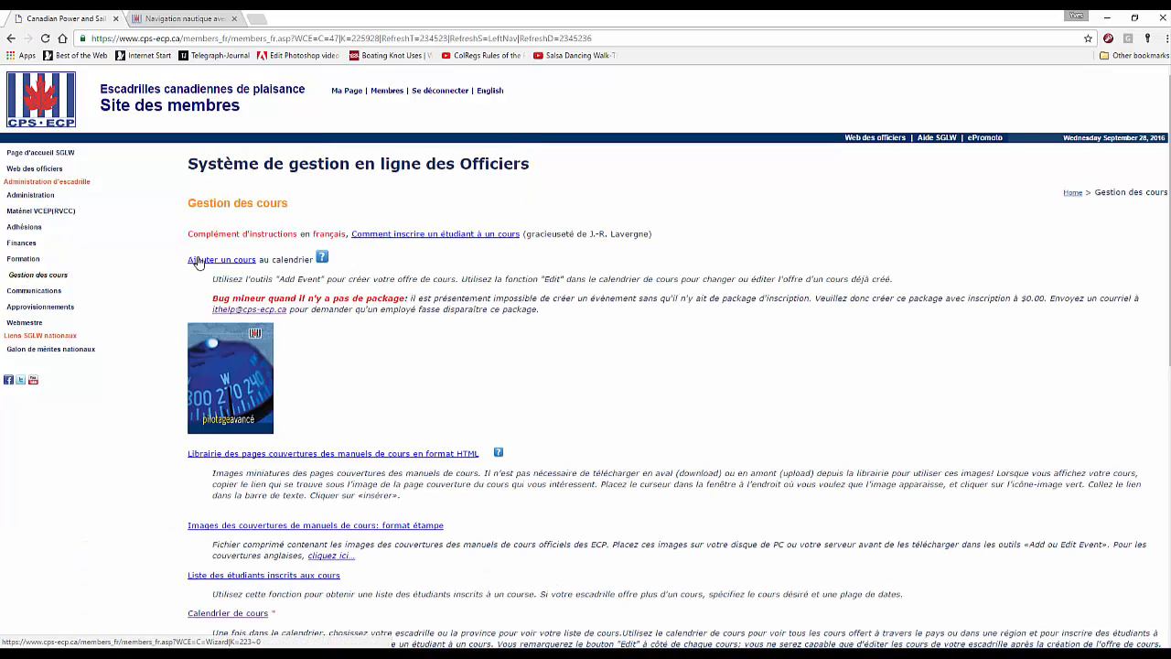
click(197, 260)
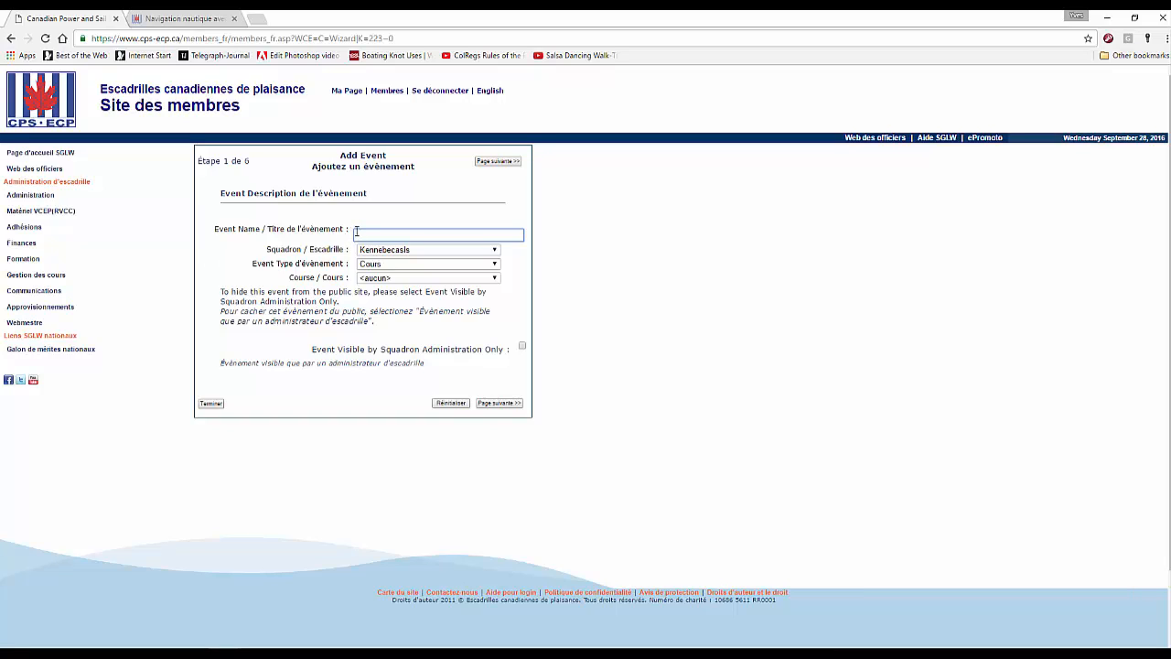
text(Tra)
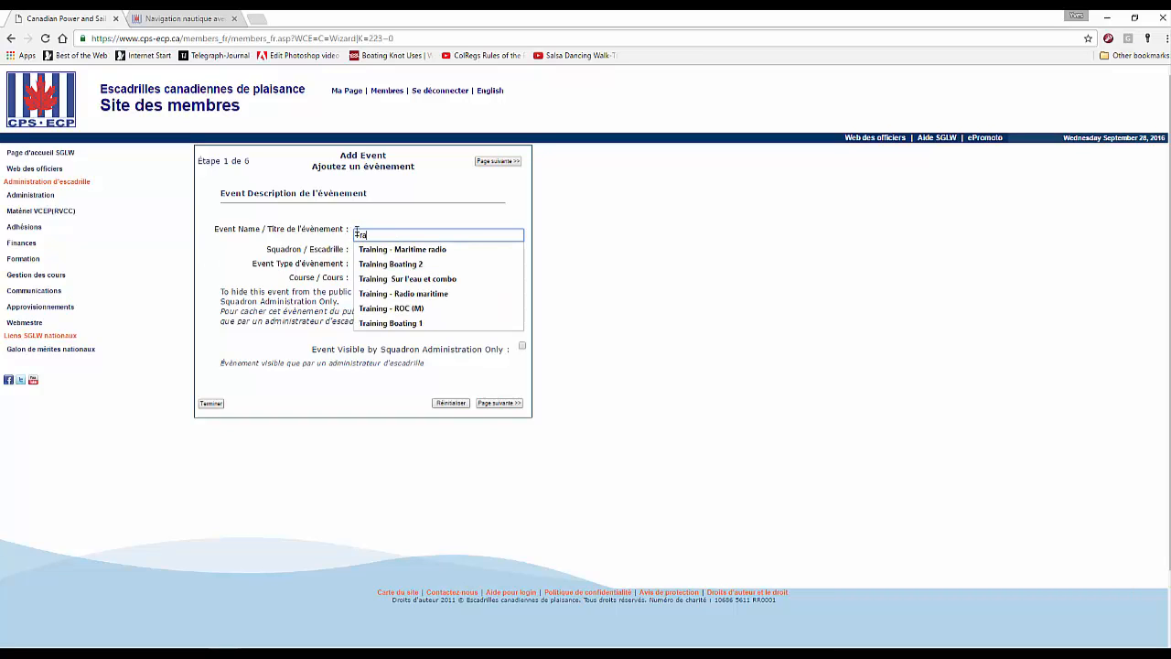
text(ining Navigation nautique)
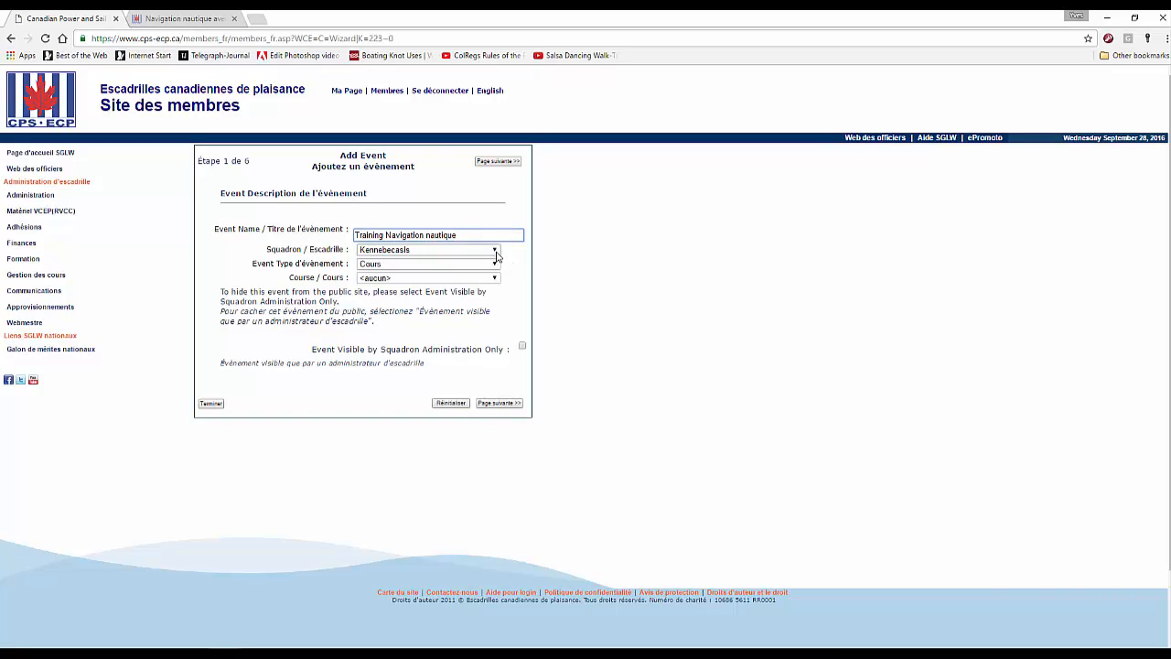
Step: Set the course to Navigation Nautique, make the event visible by squadron administration only, and continue to the description page
click(495, 280)
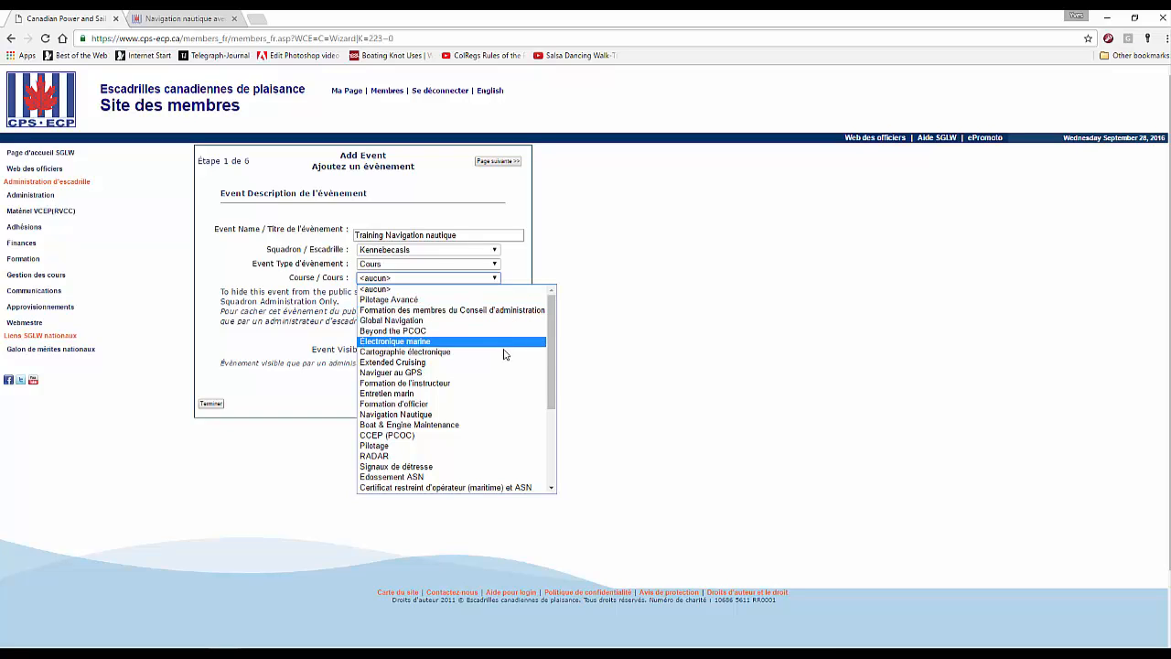
click(465, 416)
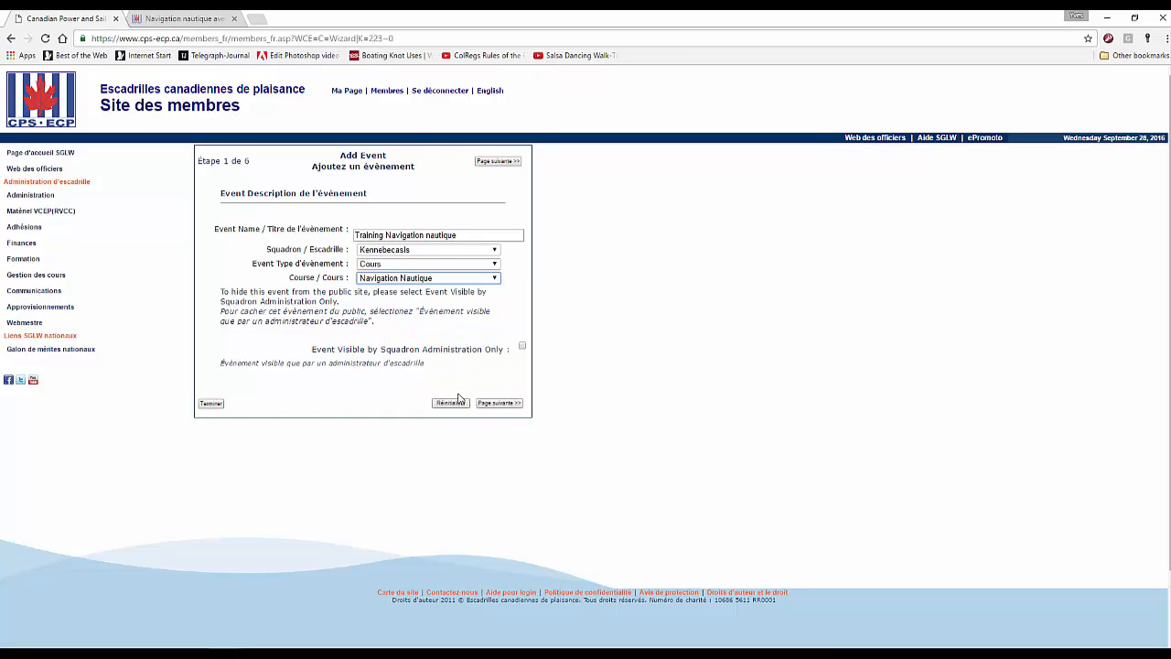
click(522, 347)
click(499, 403)
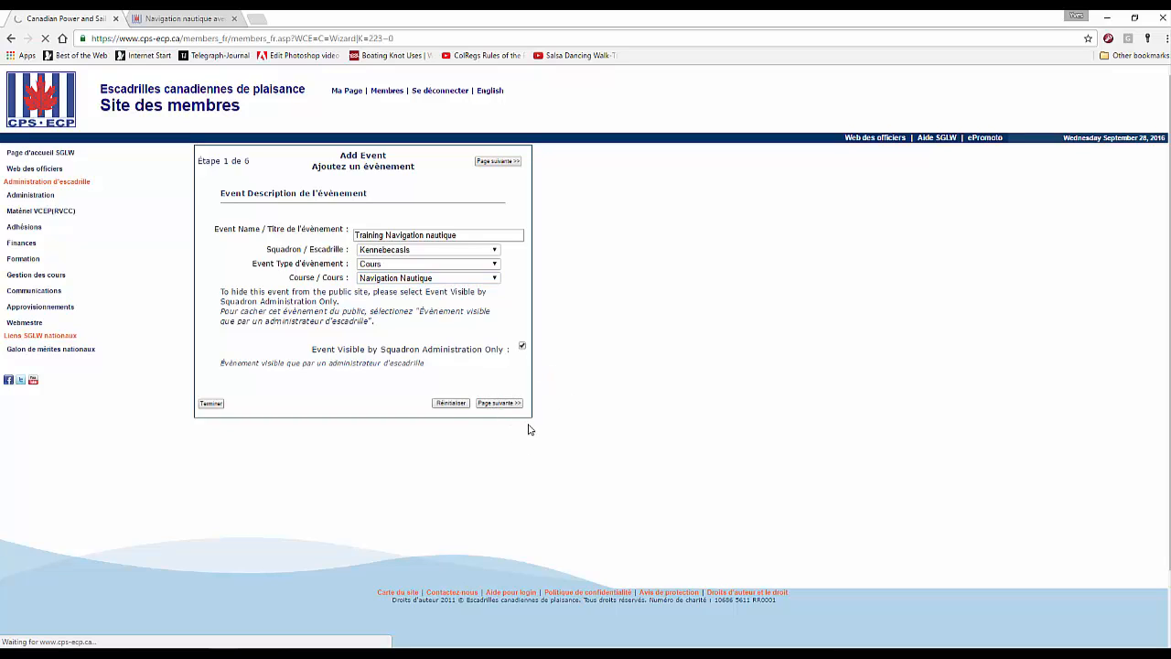
Step: Open the Québec site's "Navigation nautique" course page and copy its description, image and prérequis section
key(ctrl+Tab)
click(9, 38)
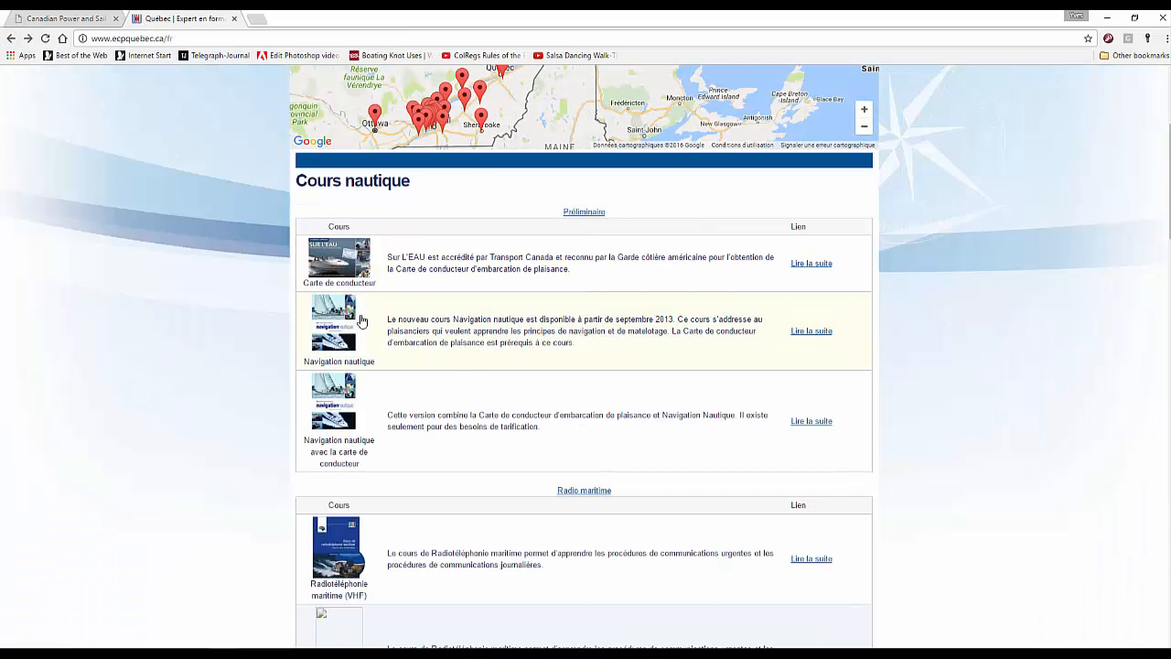
click(813, 331)
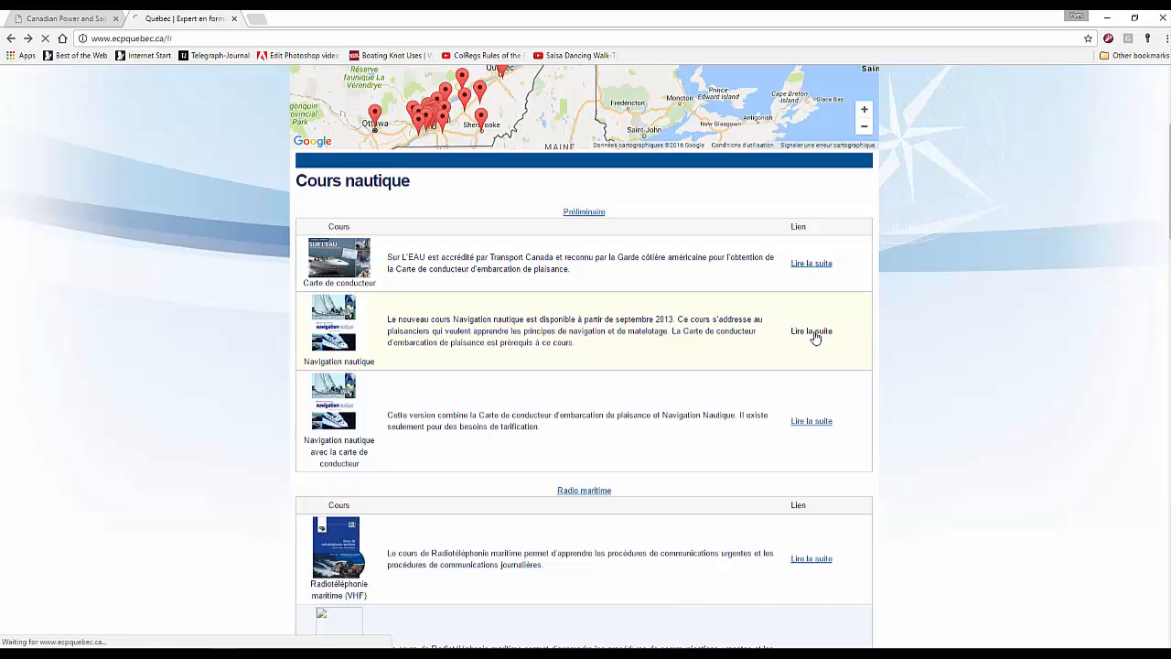
drag(297, 165, 520, 635)
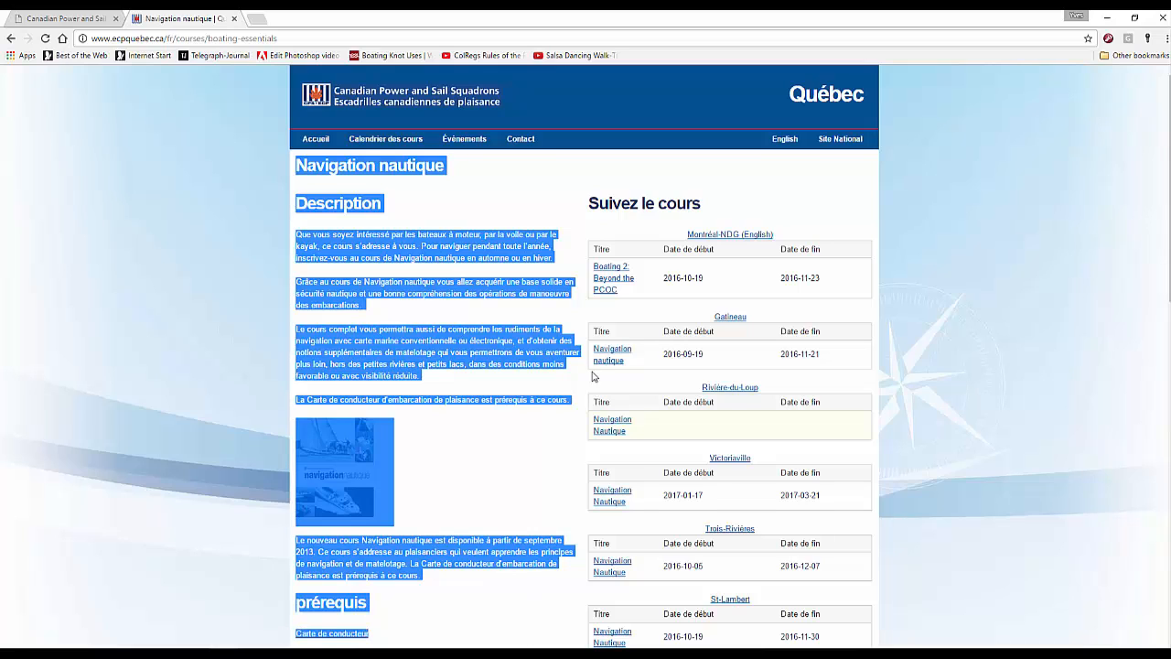
Step: Paste the copied Navigation nautique content into the event description and continue to the date page
click(40, 22)
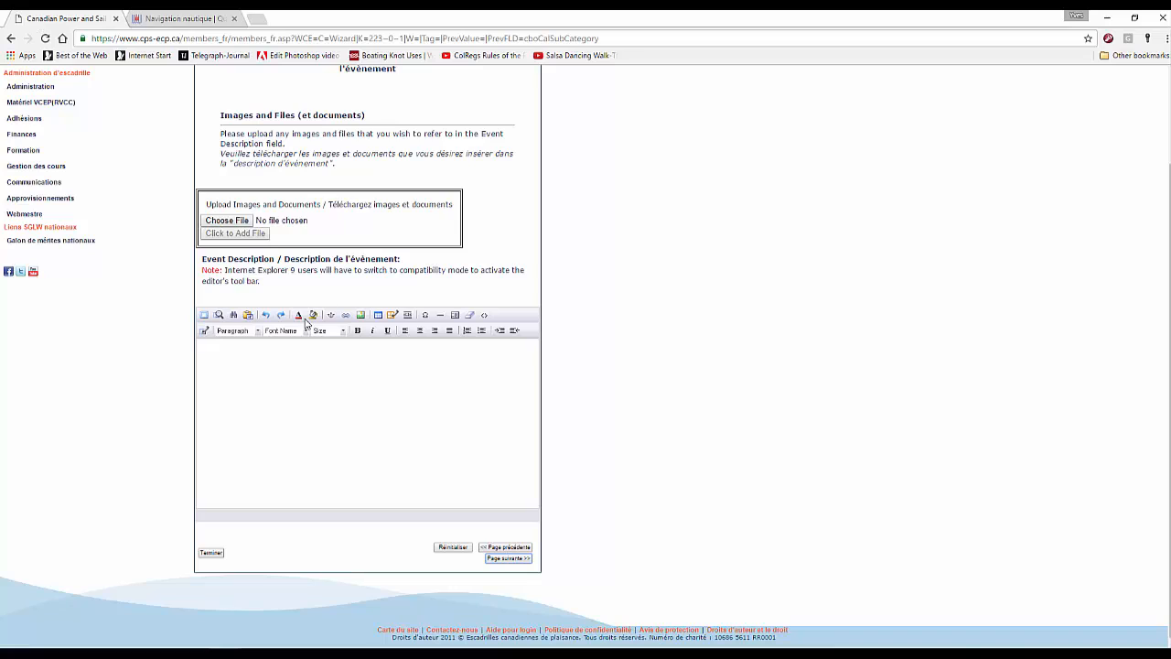
click(266, 356)
key(ctrl+v)
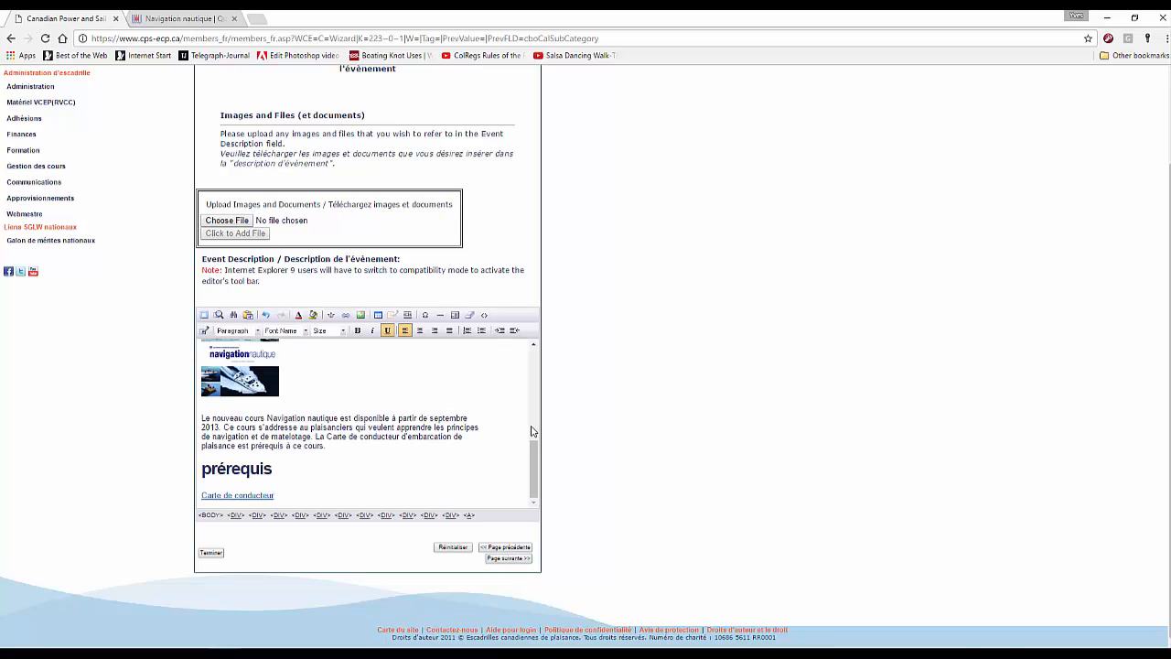
click(514, 560)
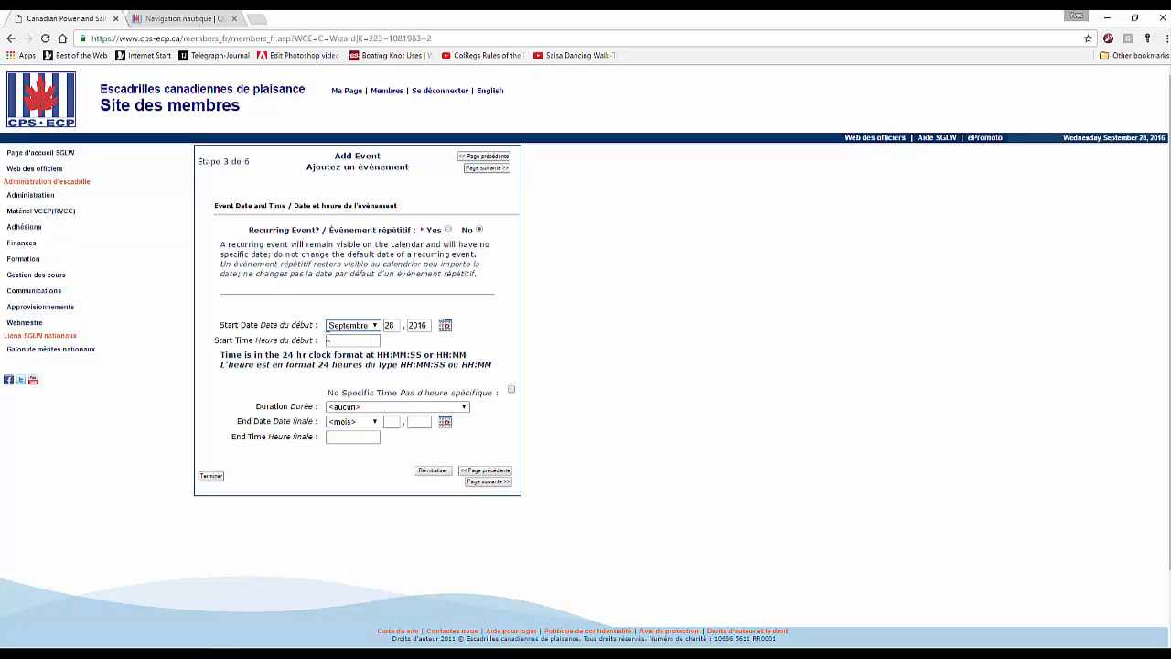
Step: Set the Navigation nautique event to start on 01 Mars 2017 at 19:00
click(429, 325)
key(BackSpace)
text(7)
click(372, 325)
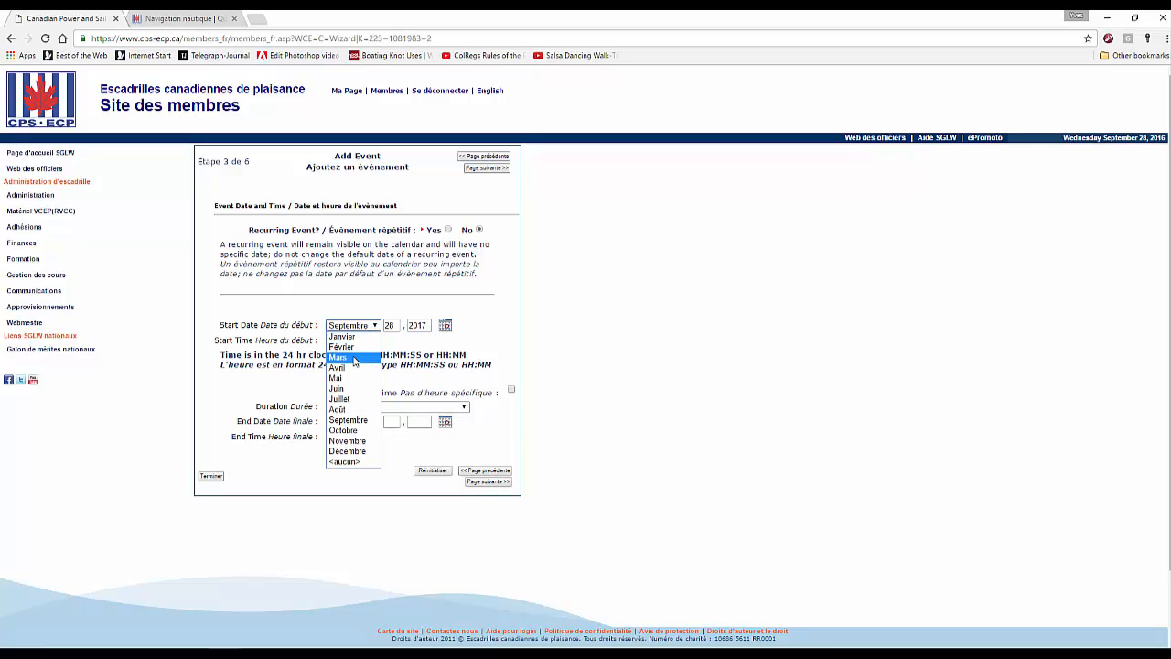
click(353, 357)
key(Tab)
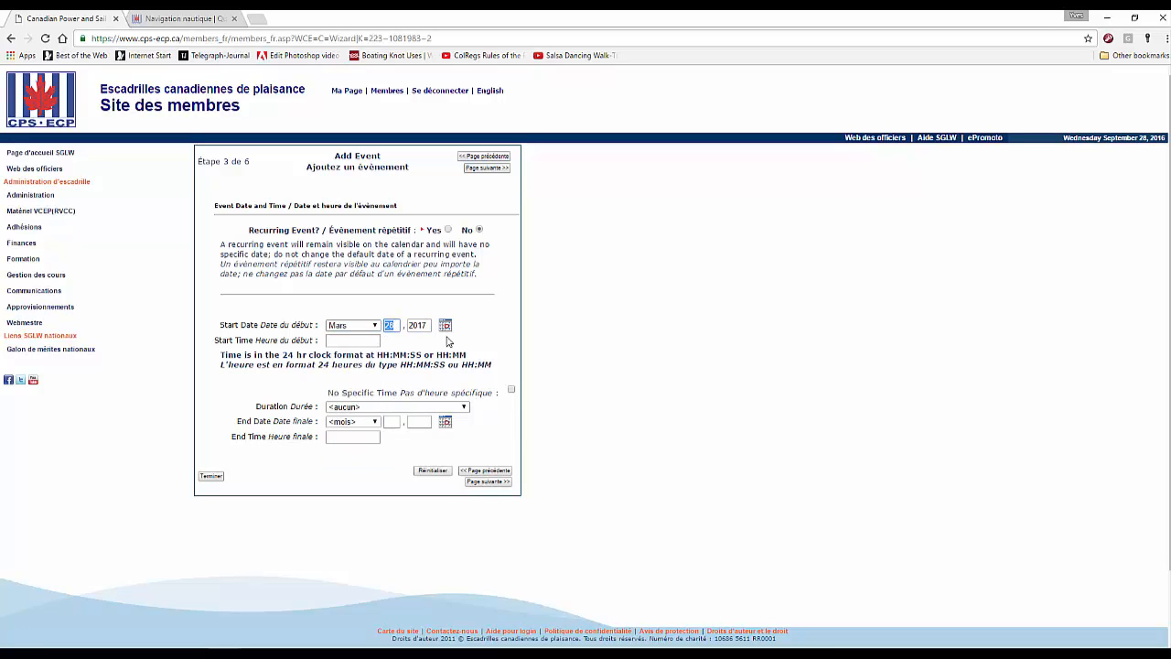
text(01)
click(368, 336)
text(19)
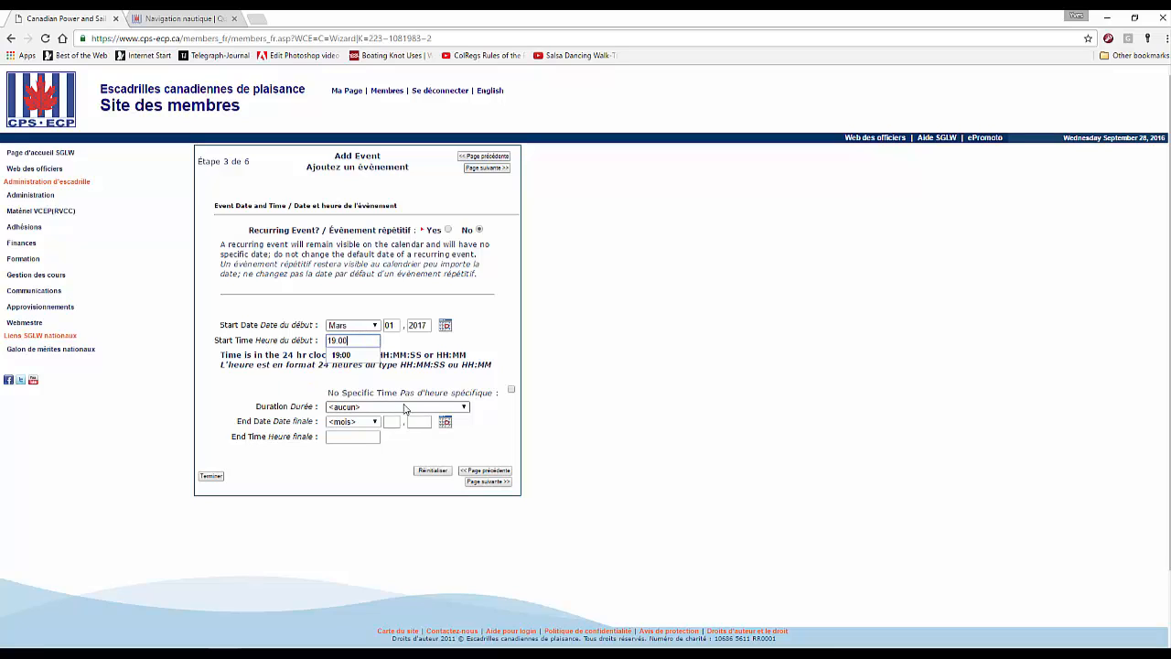
text(:00)
Step: Set the event to end on 3 Mai 2017 at 21:00 and continue to the venue page
click(375, 423)
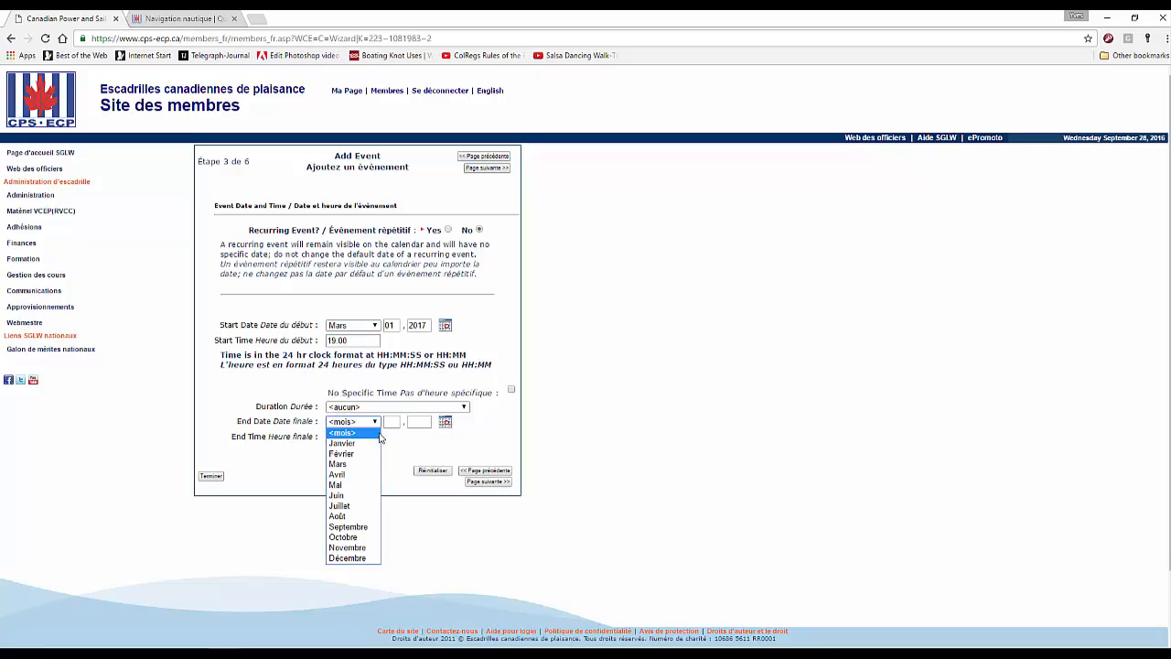
click(411, 420)
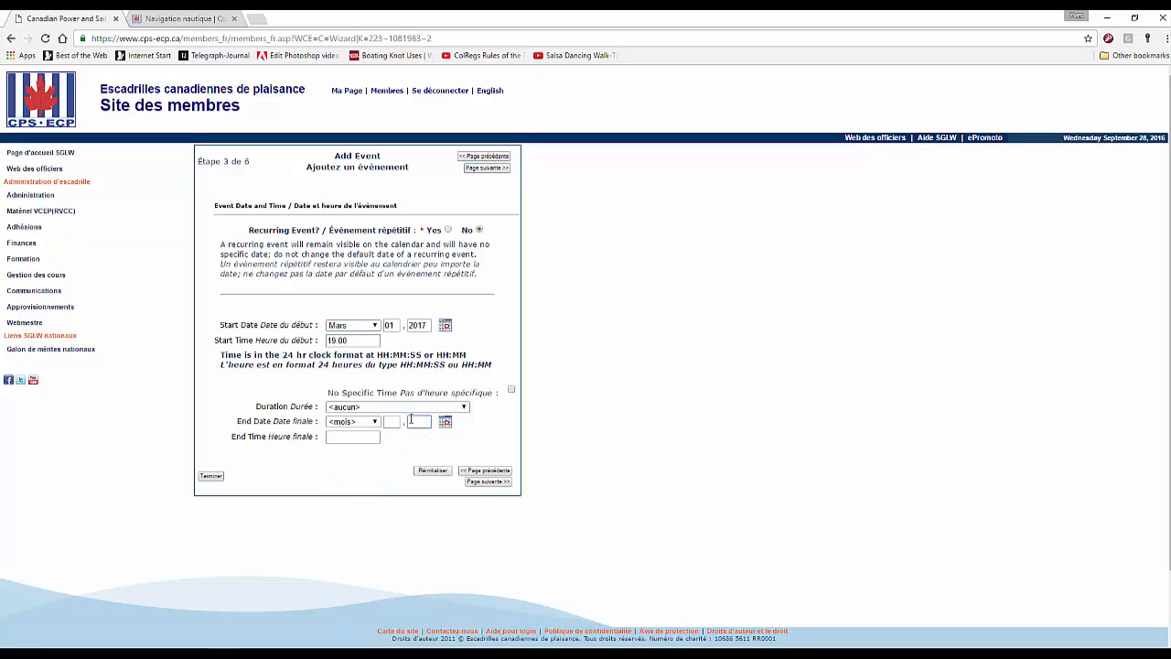
text(2017)
click(373, 422)
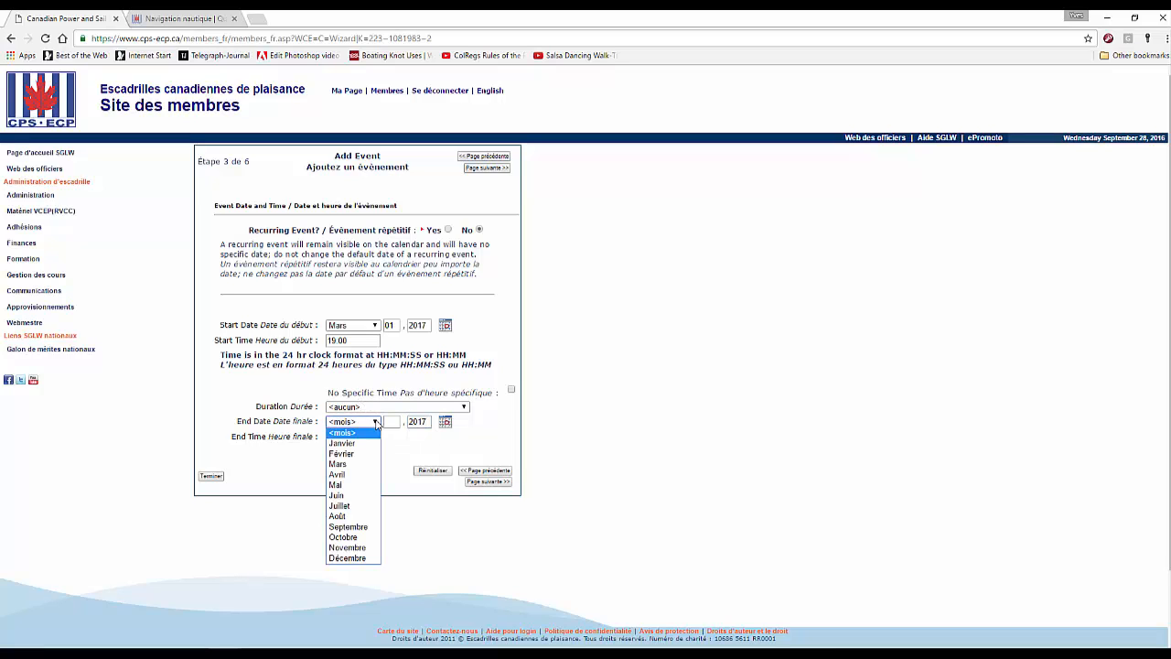
click(357, 484)
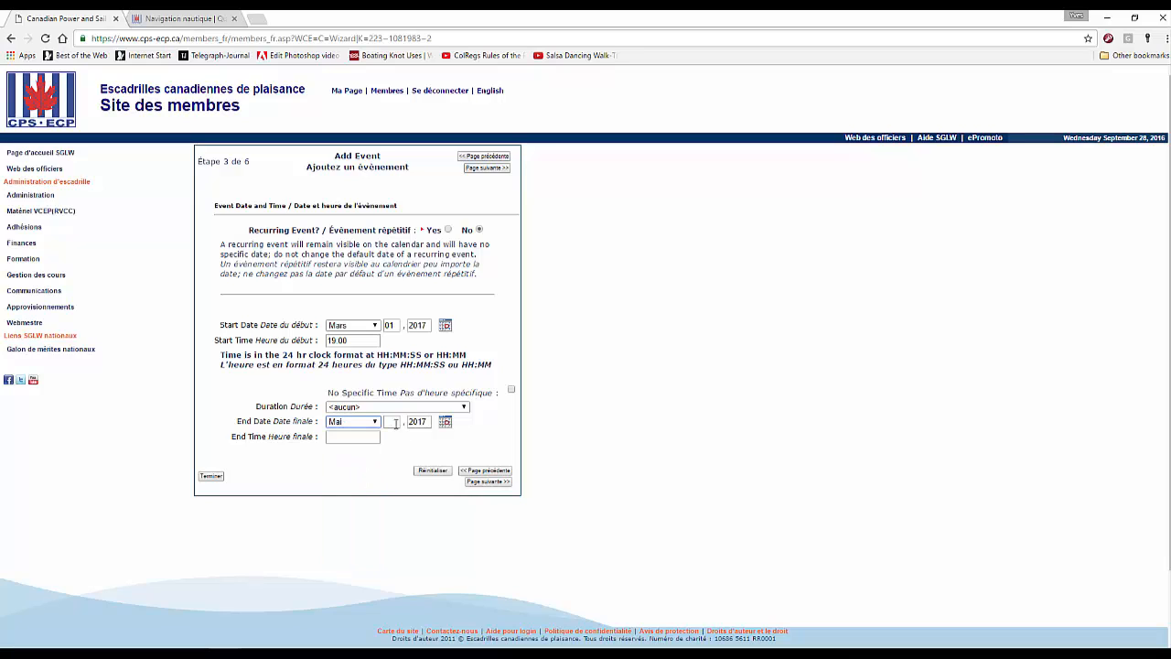
click(395, 422)
text(3)
click(350, 439)
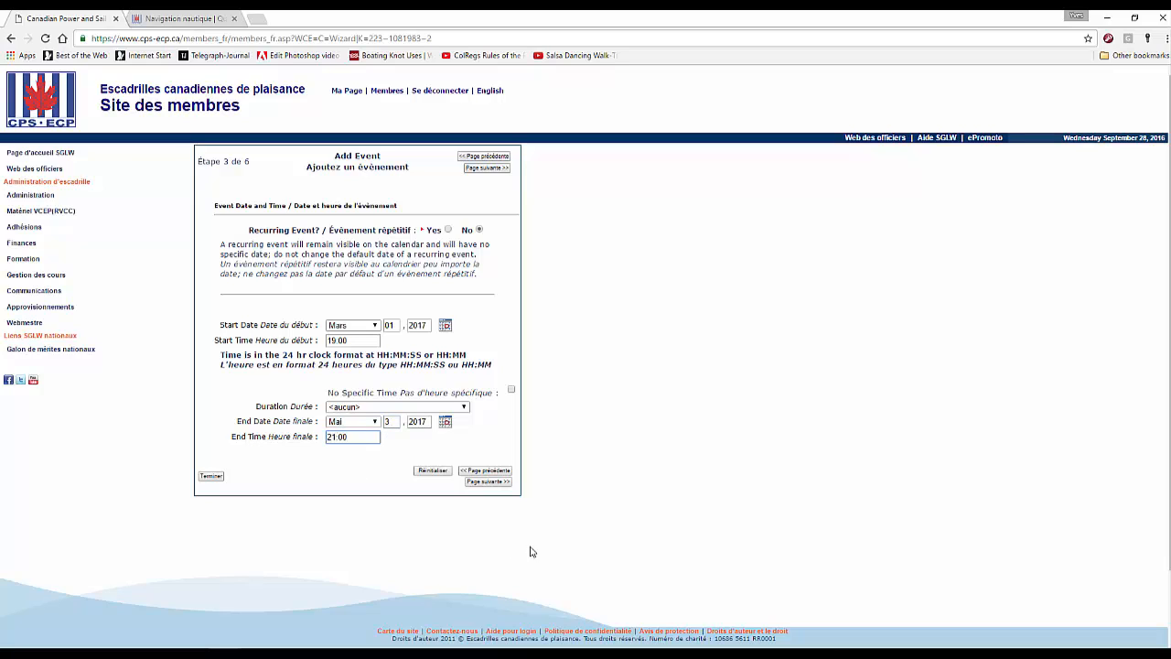
click(489, 481)
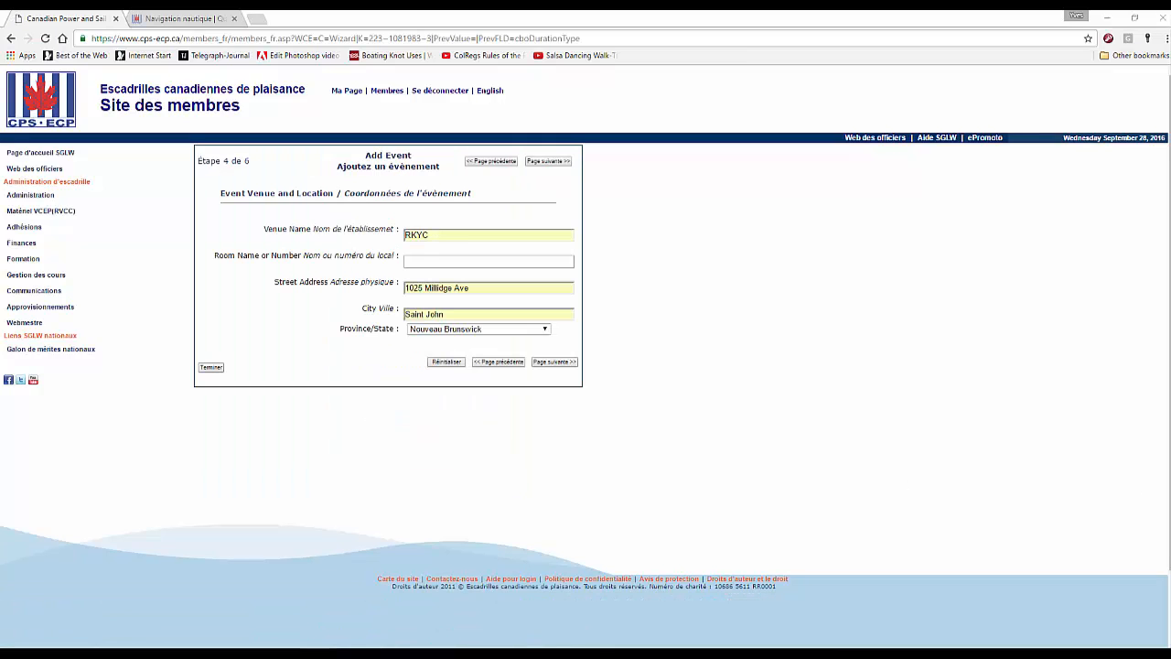
click(553, 363)
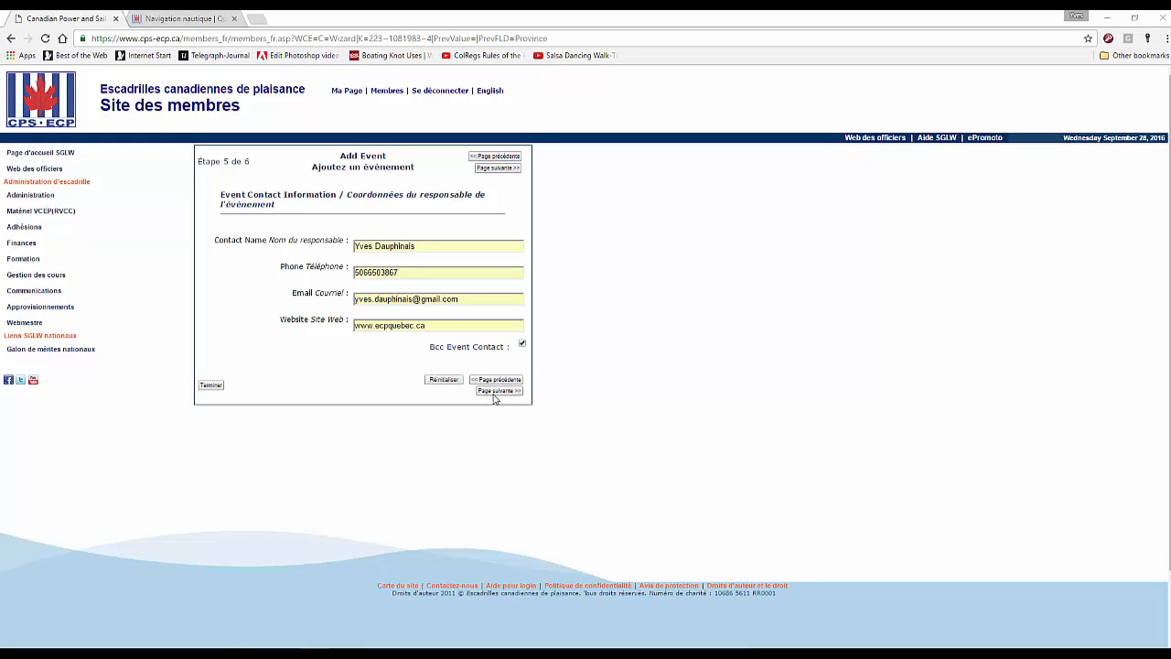
click(494, 391)
click(510, 393)
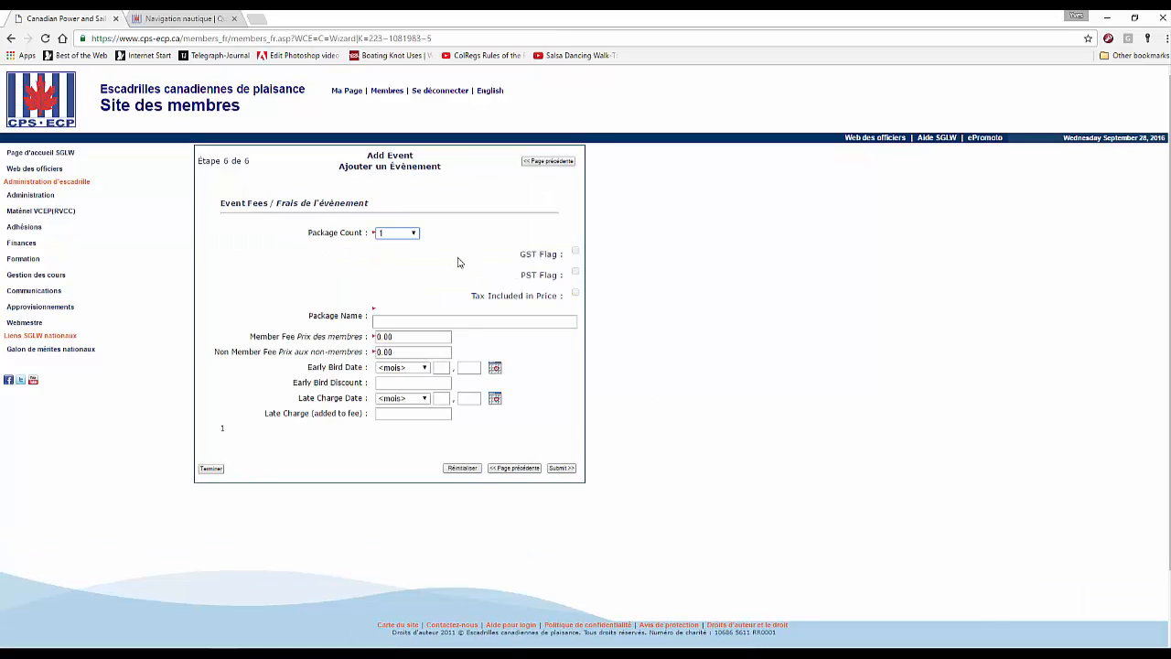
Step: Define two fee packages, "Training Navigation nautique" (member 260.00, non-member 320.00) and "2ieme membre de la famille" (240.00, 300.00), and submit the event
click(414, 235)
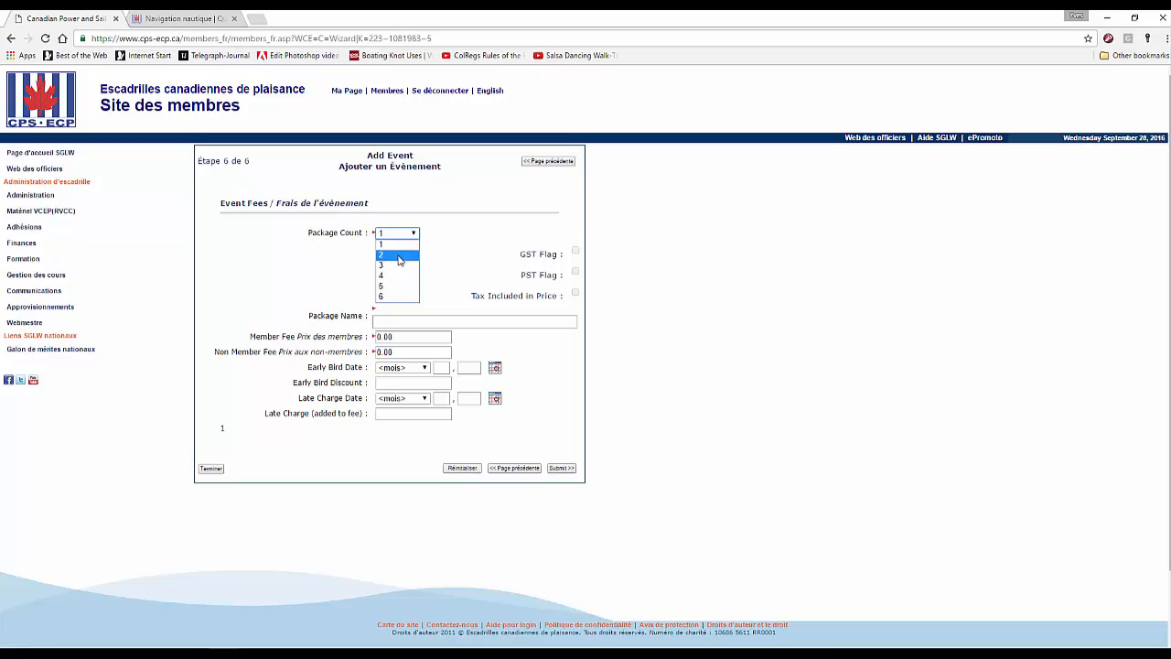
click(401, 256)
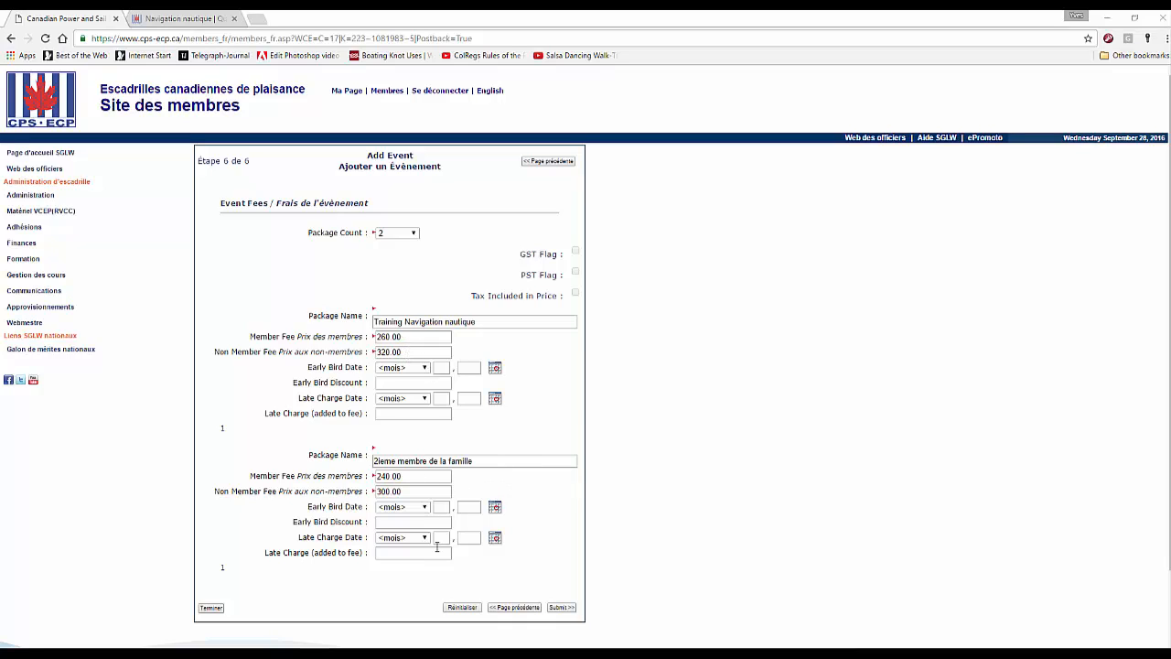
click(562, 608)
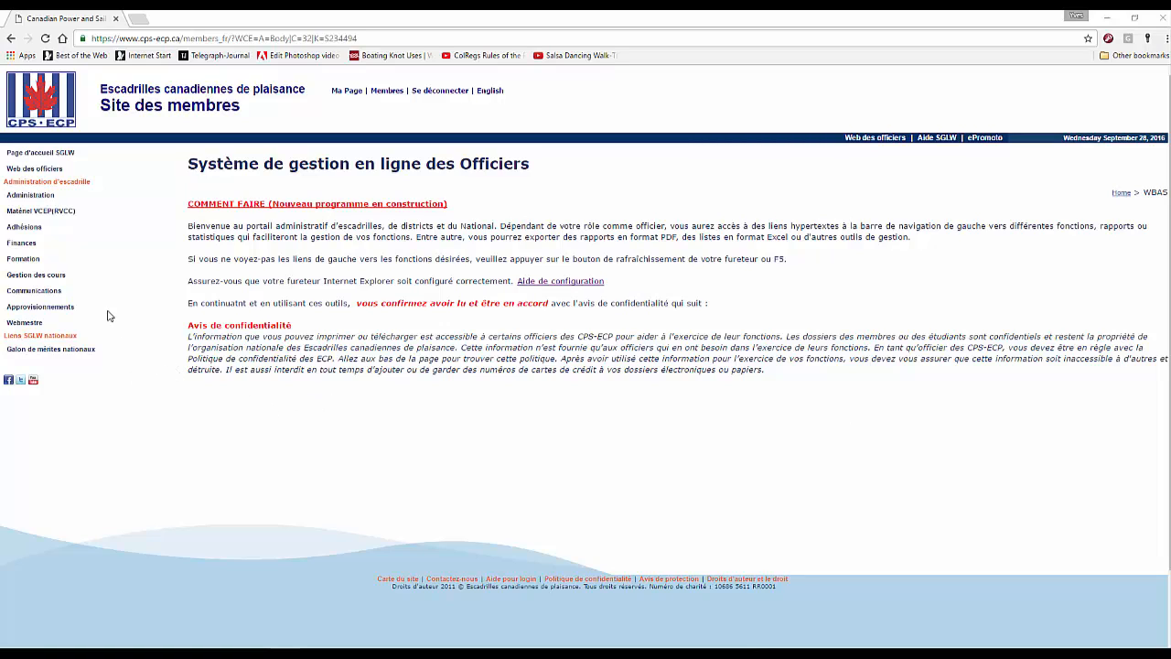
Step: Open the course calendar (Calendrier de cours) from the Gestion des cours page
click(14, 276)
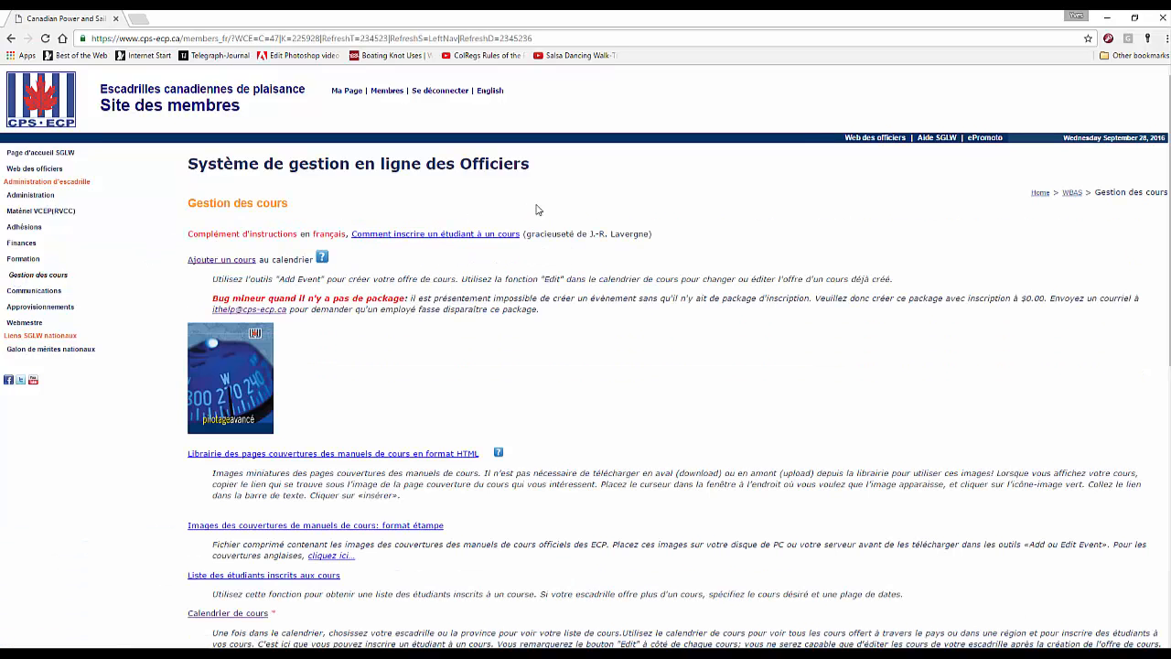
scroll(553, 208, down, 1)
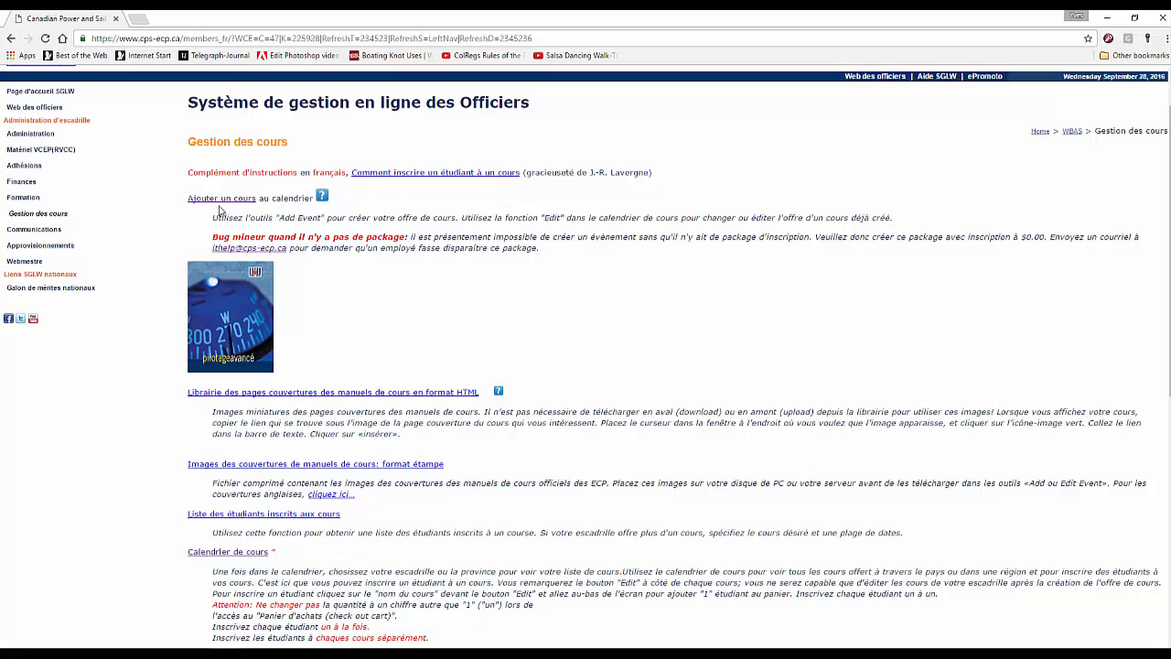
scroll(241, 216, down, 5)
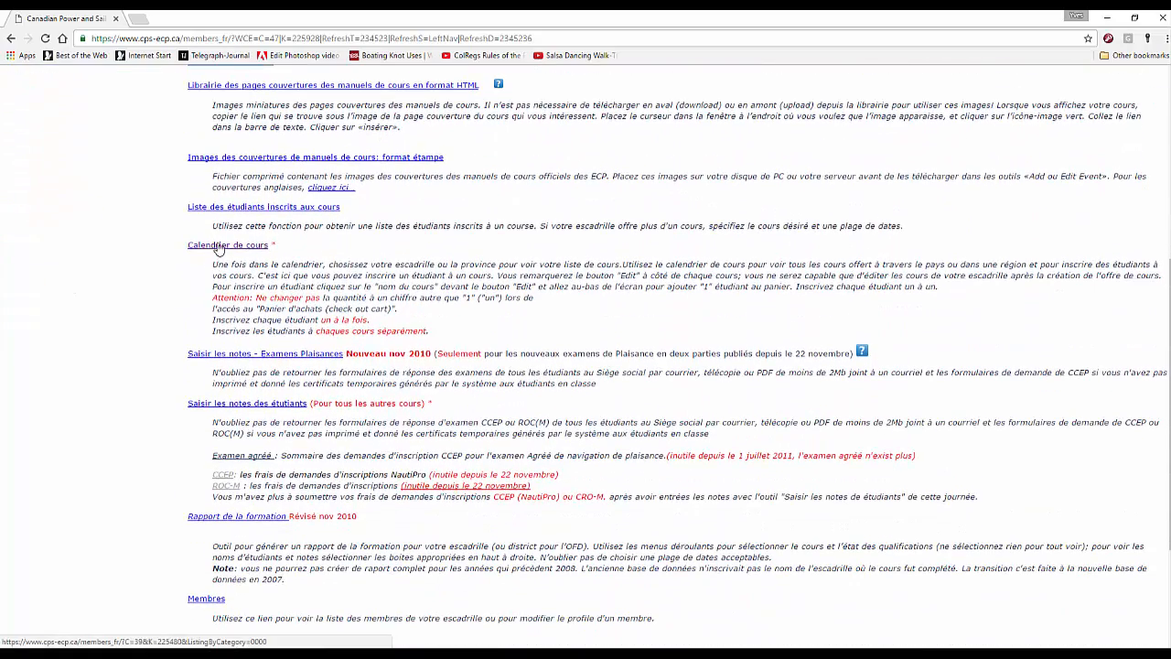
click(219, 248)
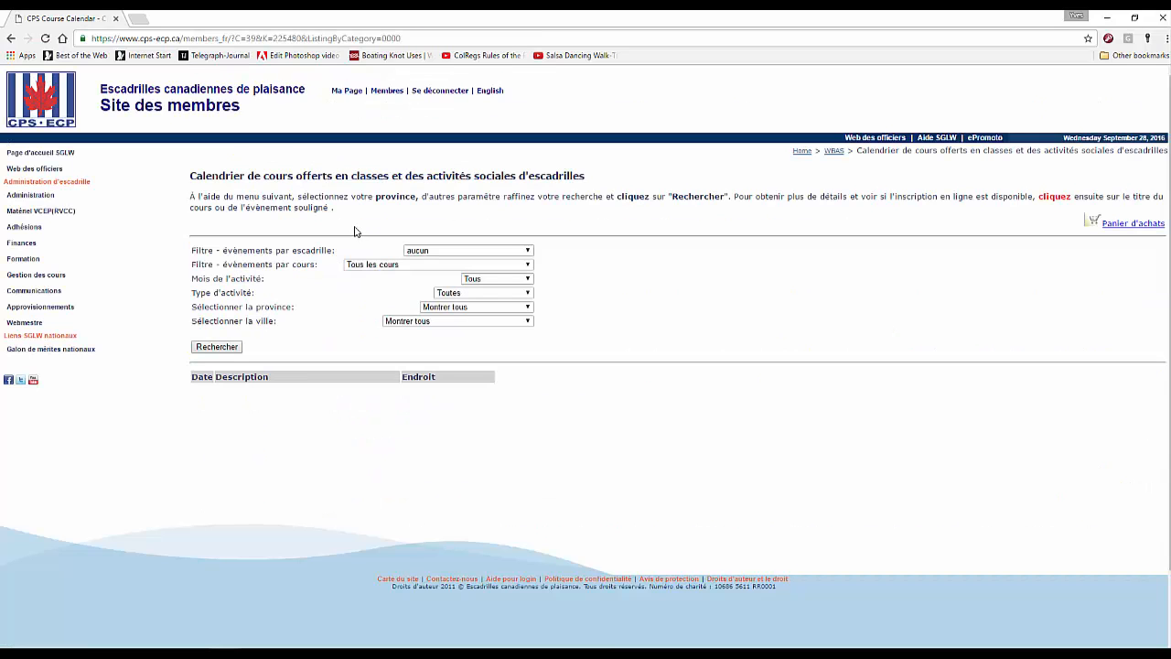
Step: Filter the calendar events by the Kennebecasis squadron and run the search
click(527, 251)
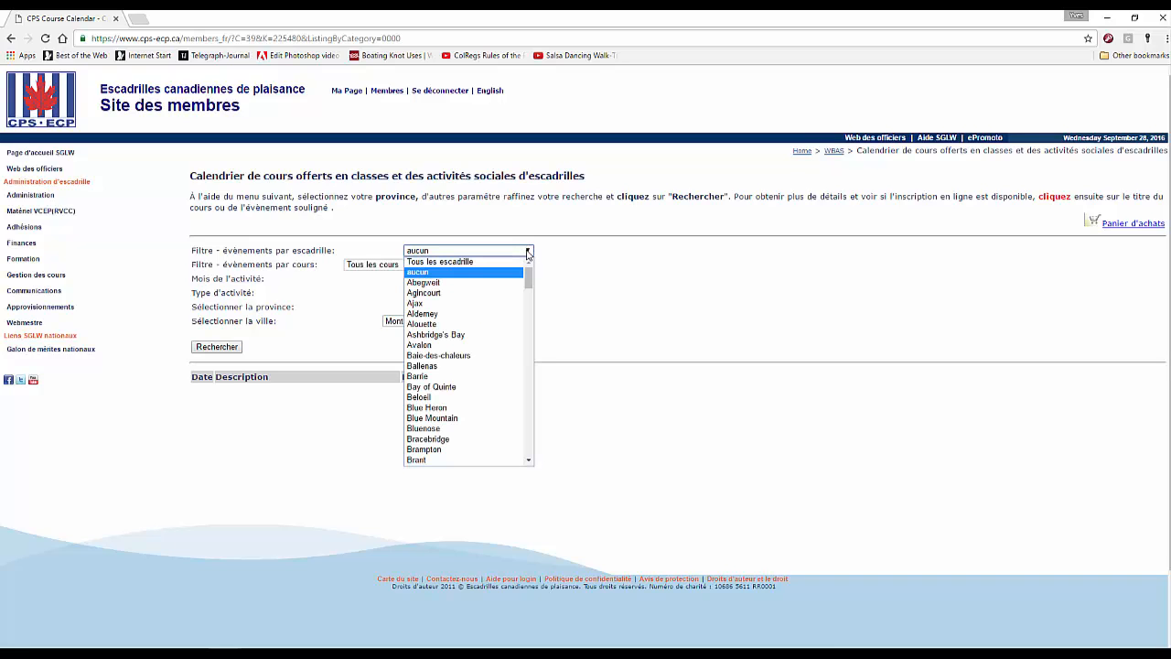
drag(529, 280, 531, 357)
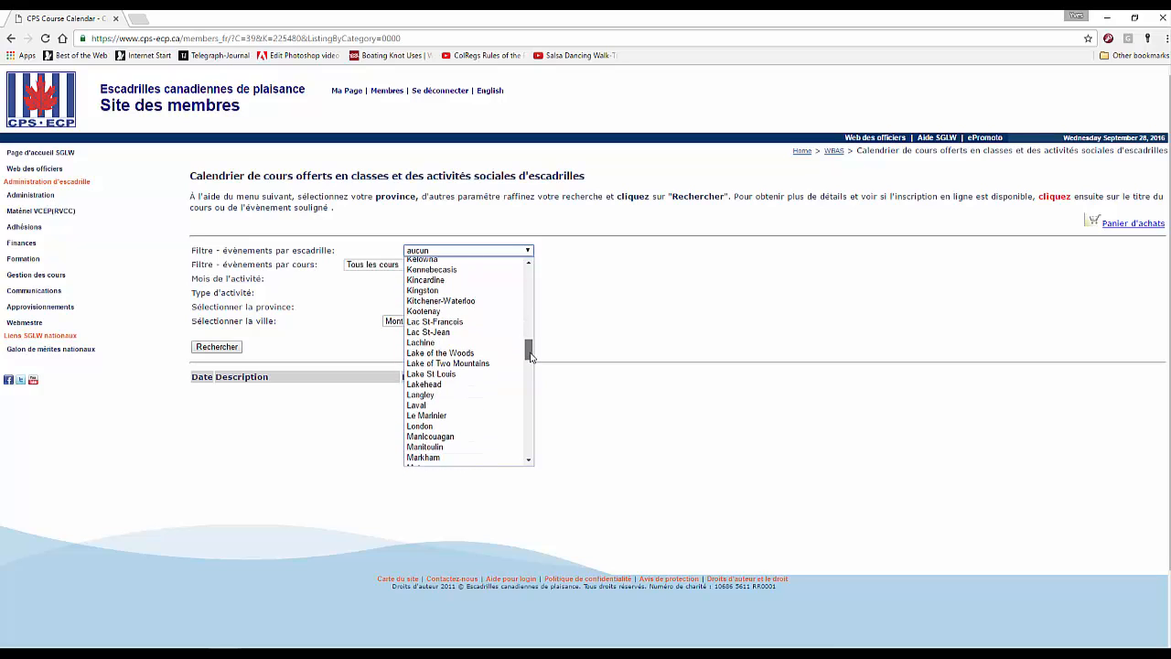
click(444, 270)
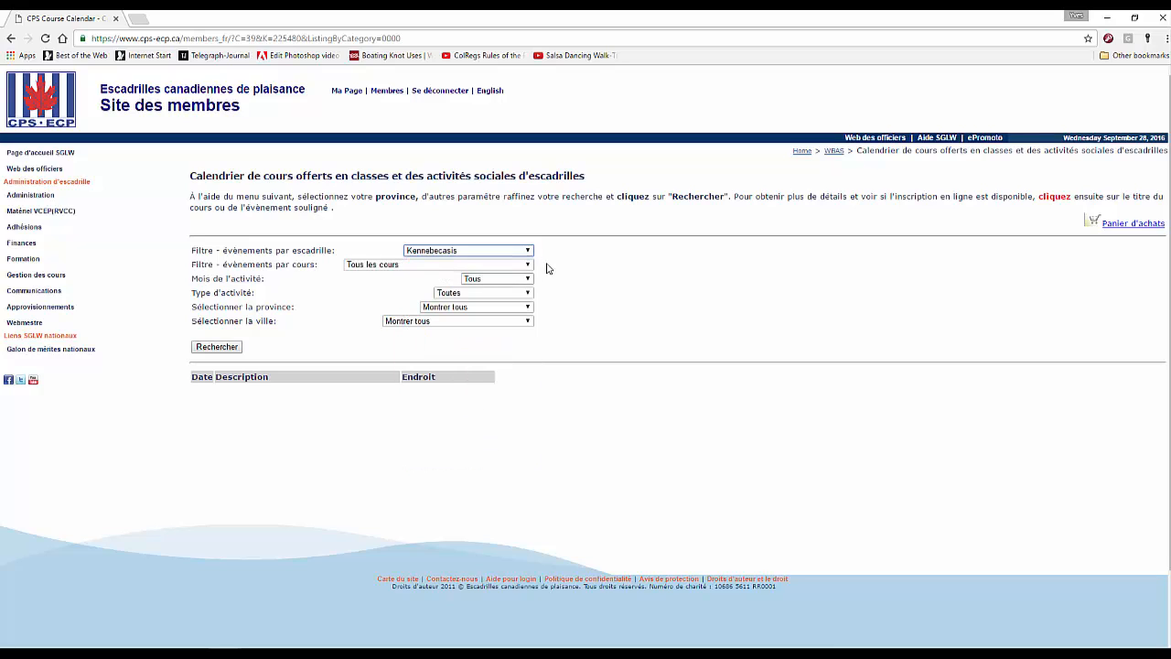
click(221, 351)
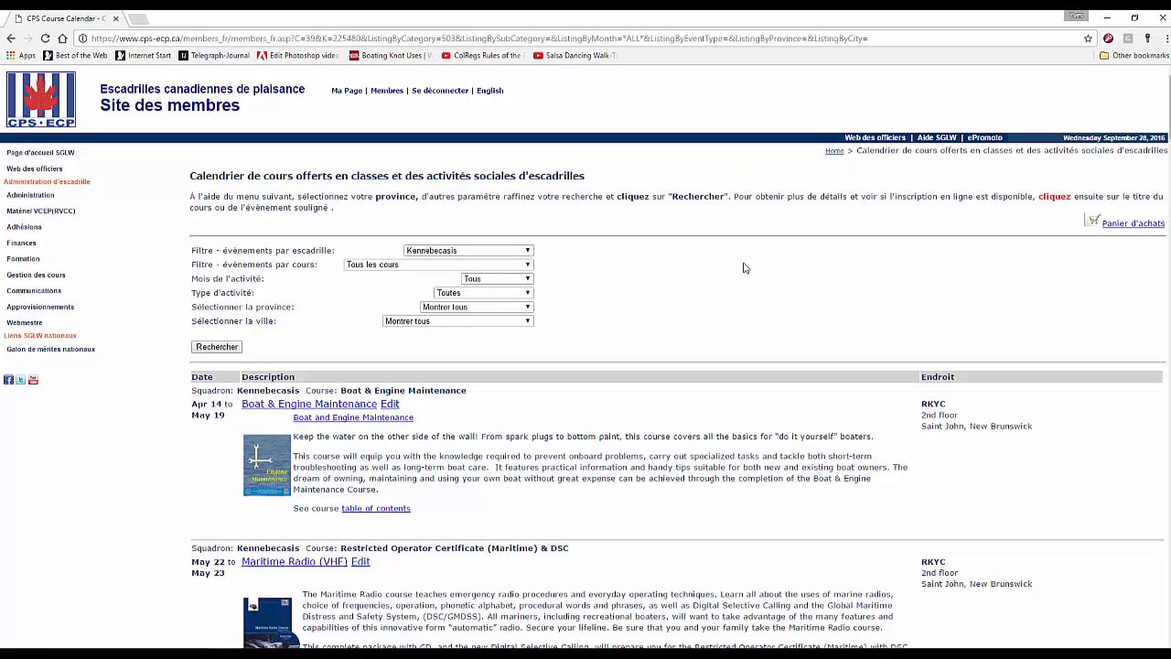
Step: Open the "Training Sur l'eau et combo" listing and review its description, date, venue, contact and registration prices
scroll(760, 241, down, 4)
scroll(772, 205, down, 20)
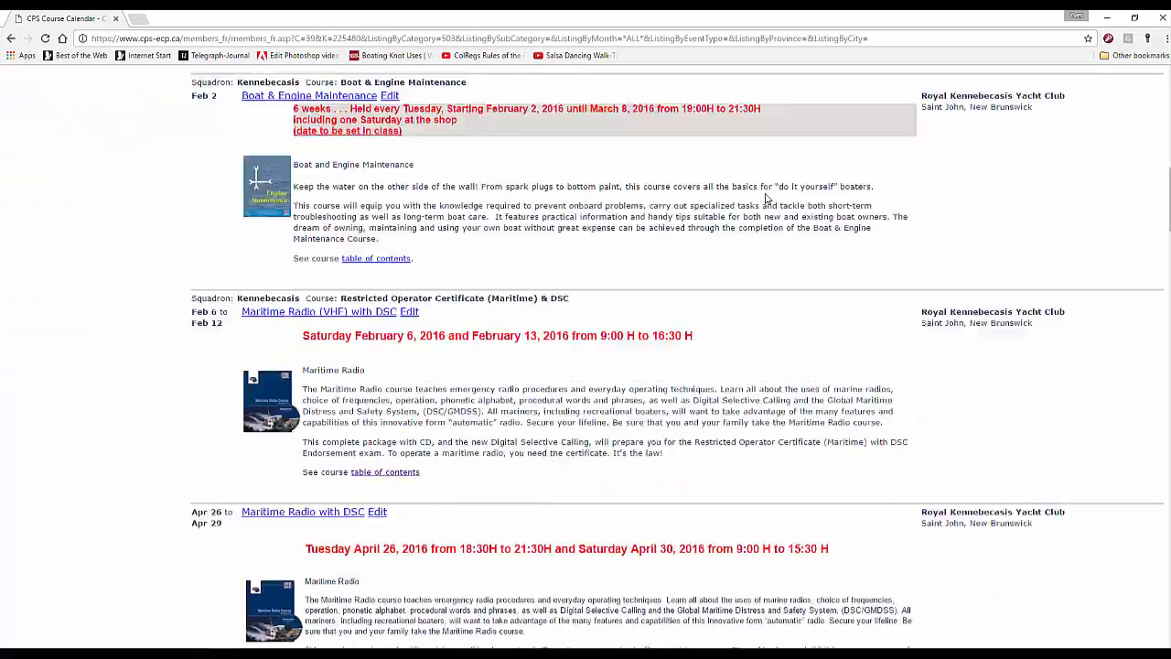
scroll(756, 194, down, 3)
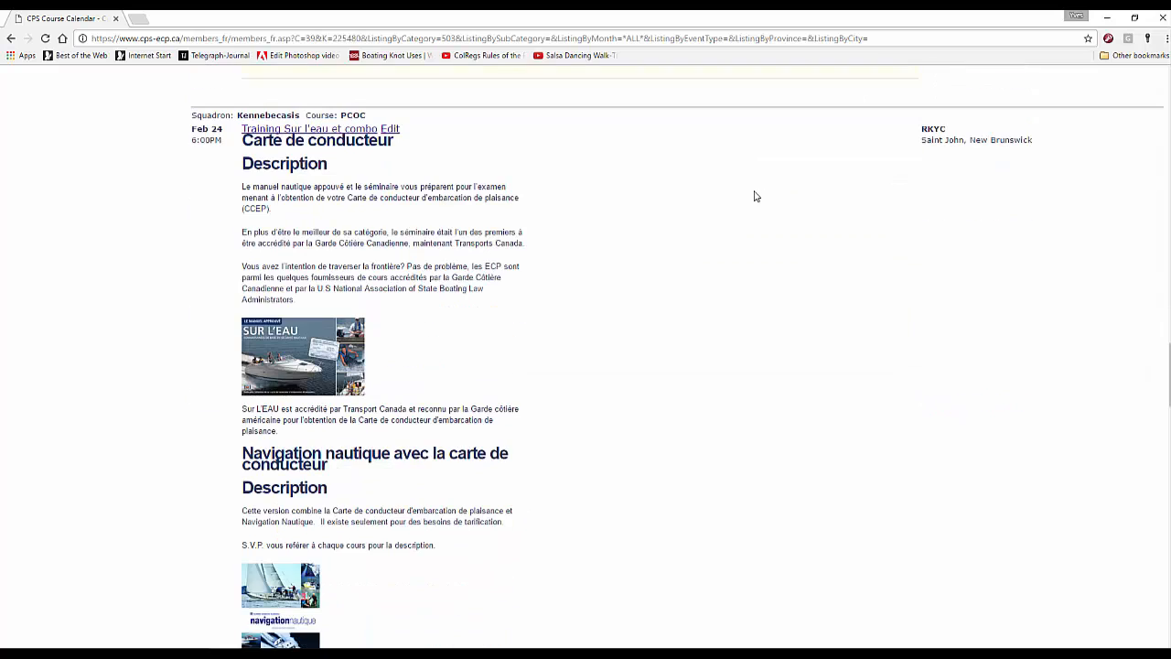
scroll(753, 198, down, 2)
scroll(754, 200, up, 2)
click(298, 131)
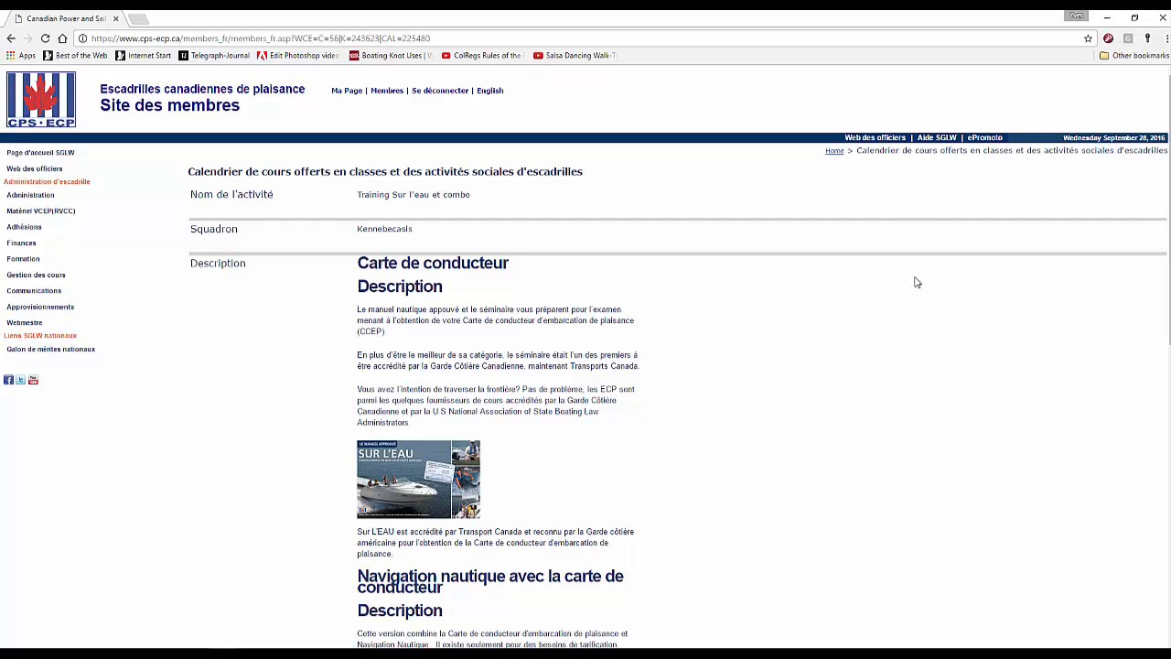
scroll(912, 271, down, 2)
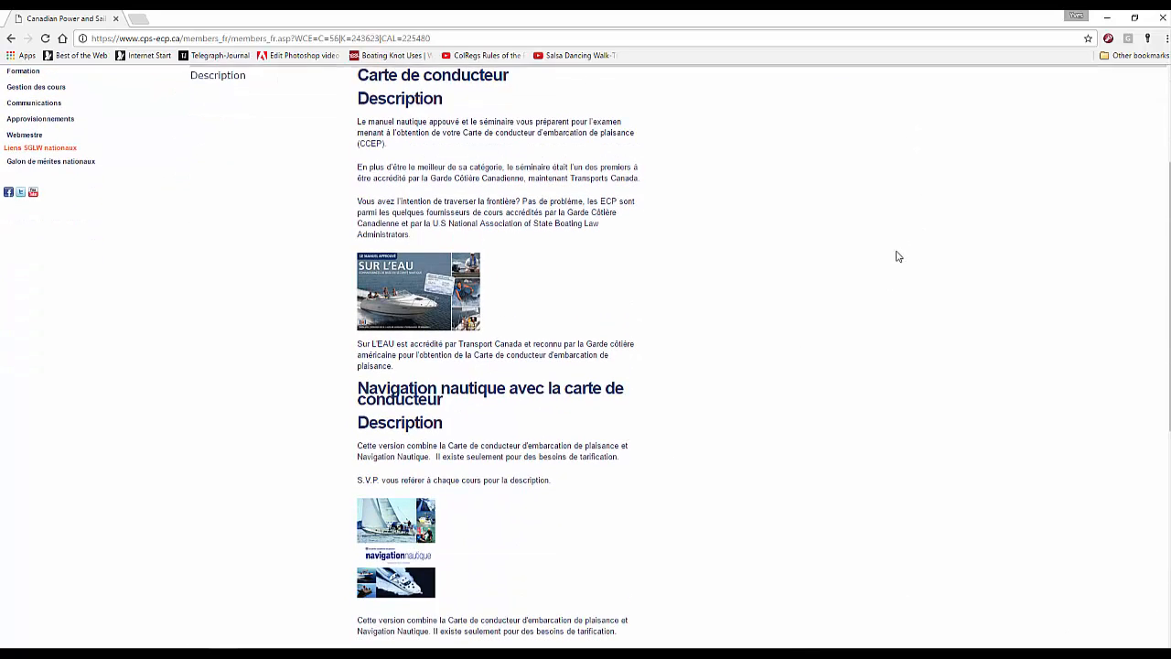
scroll(895, 254, down, 5)
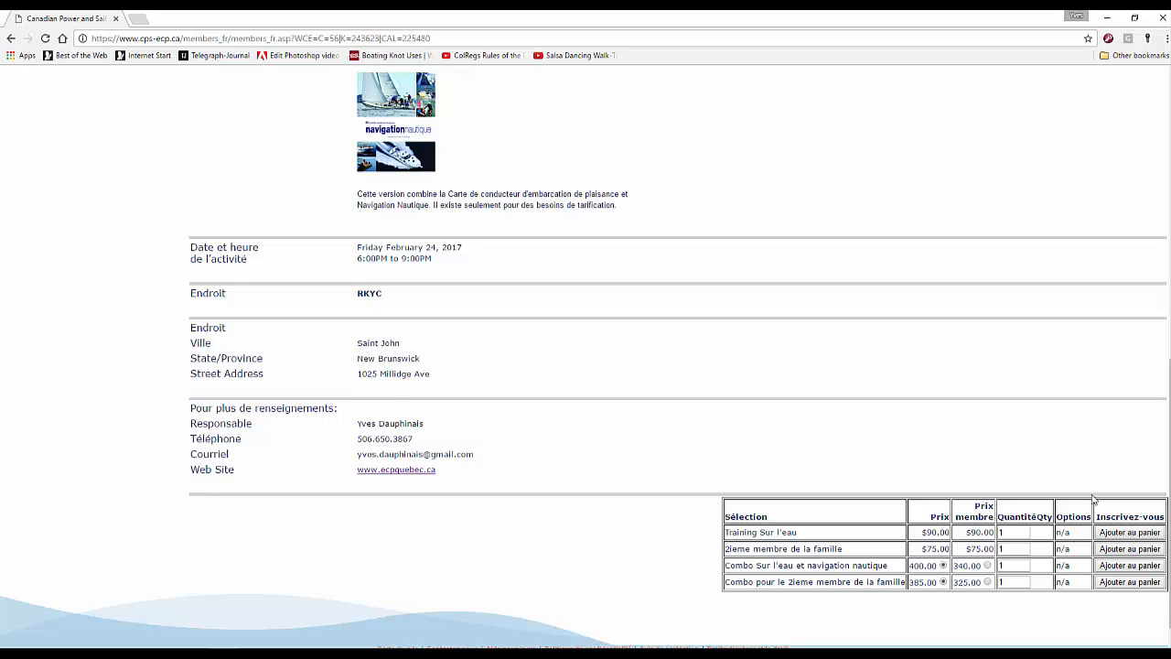
Step: Return to the course list, open the "Training Navigation nautique" listing and review its description, dates, venue, contact and registration prices
click(12, 38)
scroll(661, 197, down, 3)
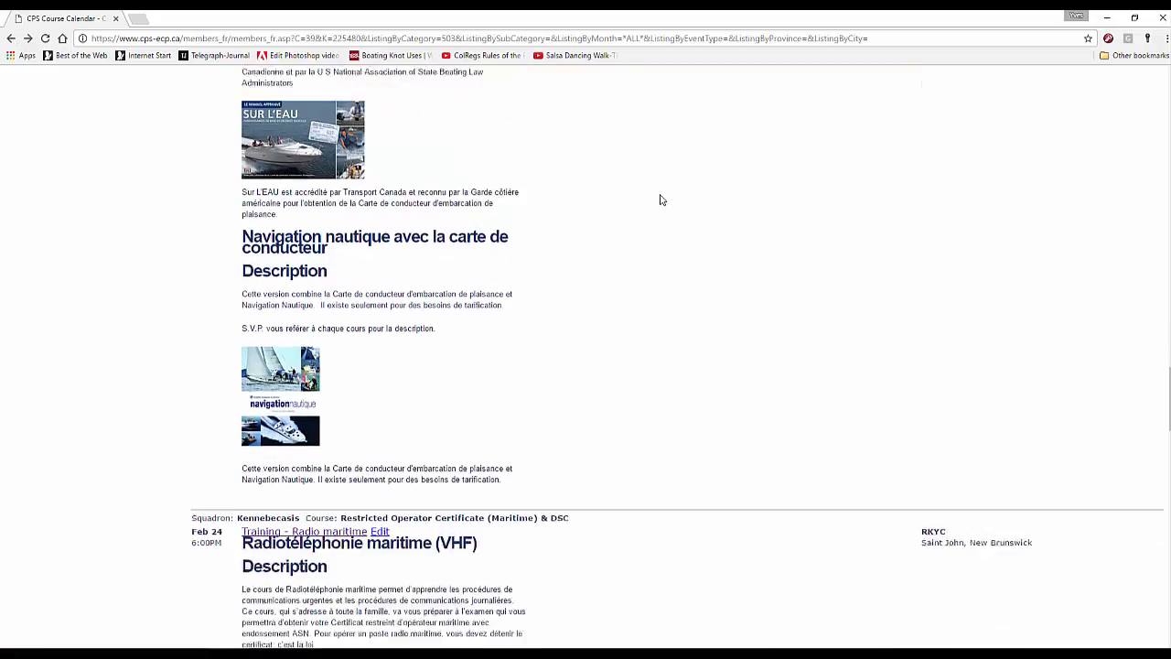
scroll(668, 184, down, 10)
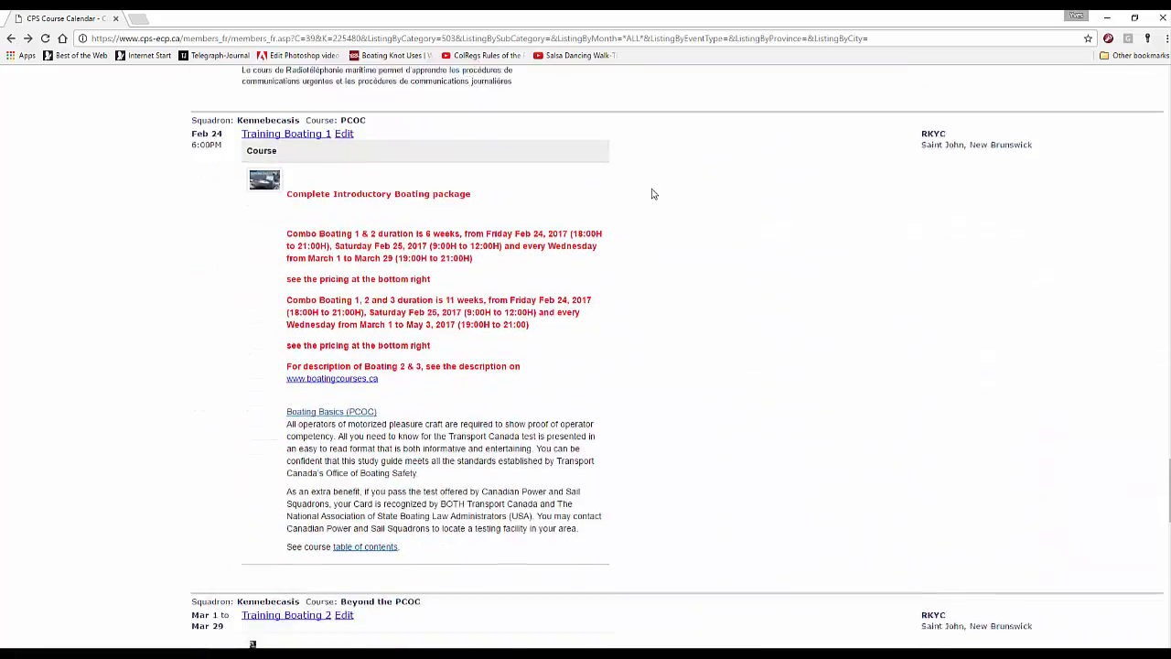
scroll(535, 211, down, 7)
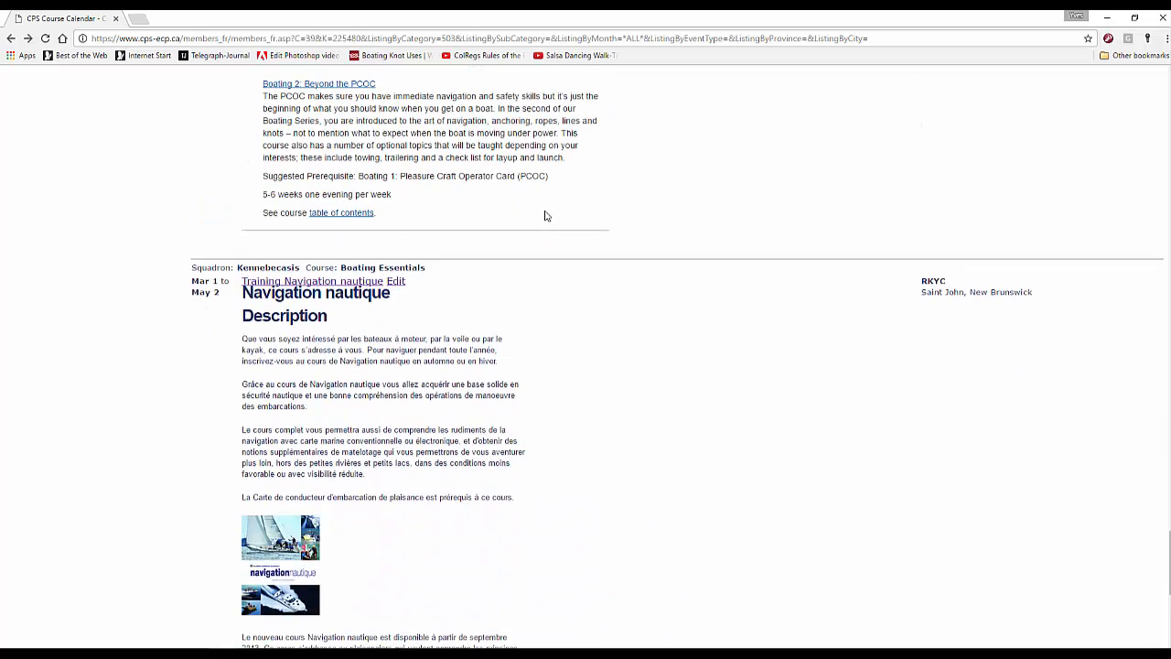
scroll(546, 216, down, 1)
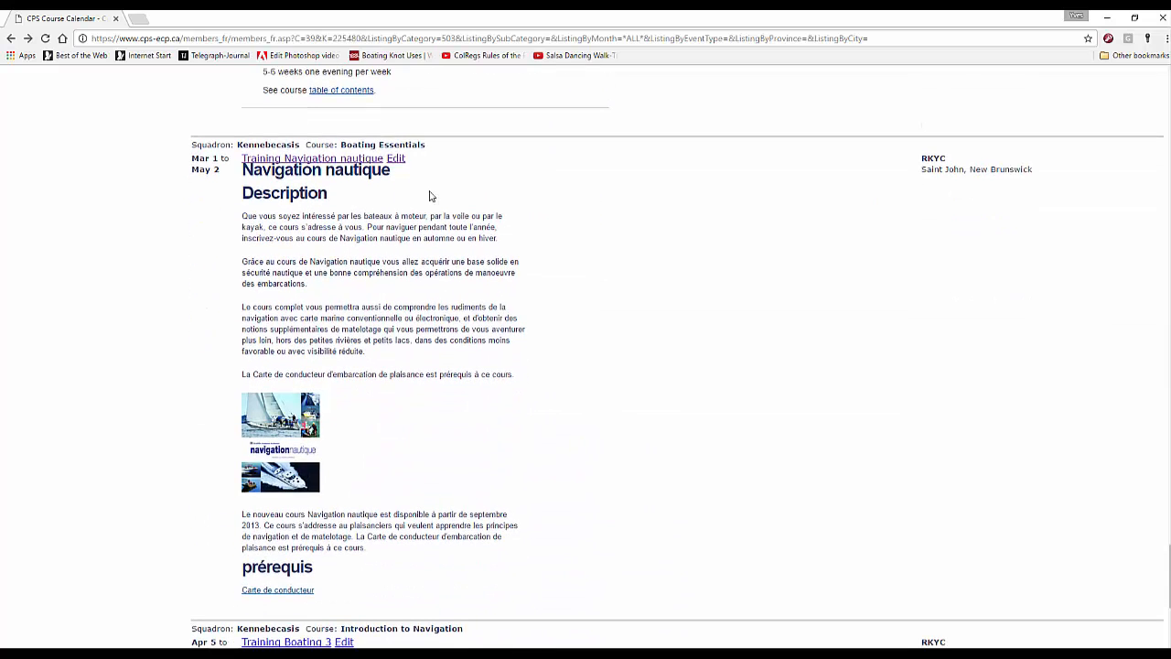
click(299, 161)
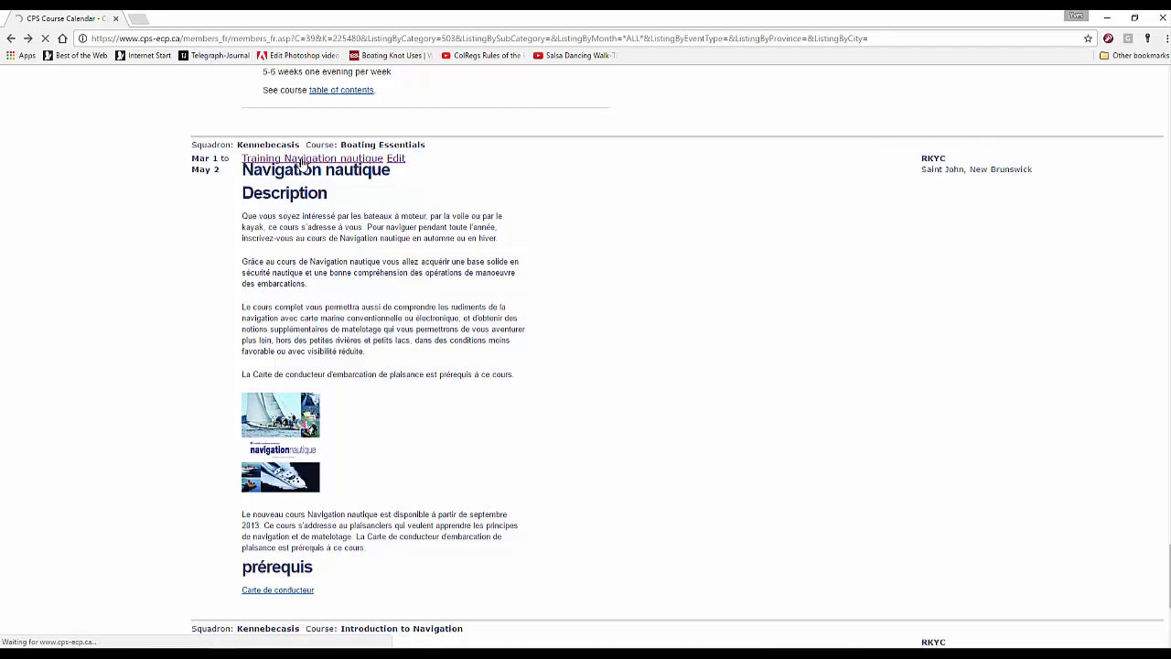
scroll(732, 224, down, 3)
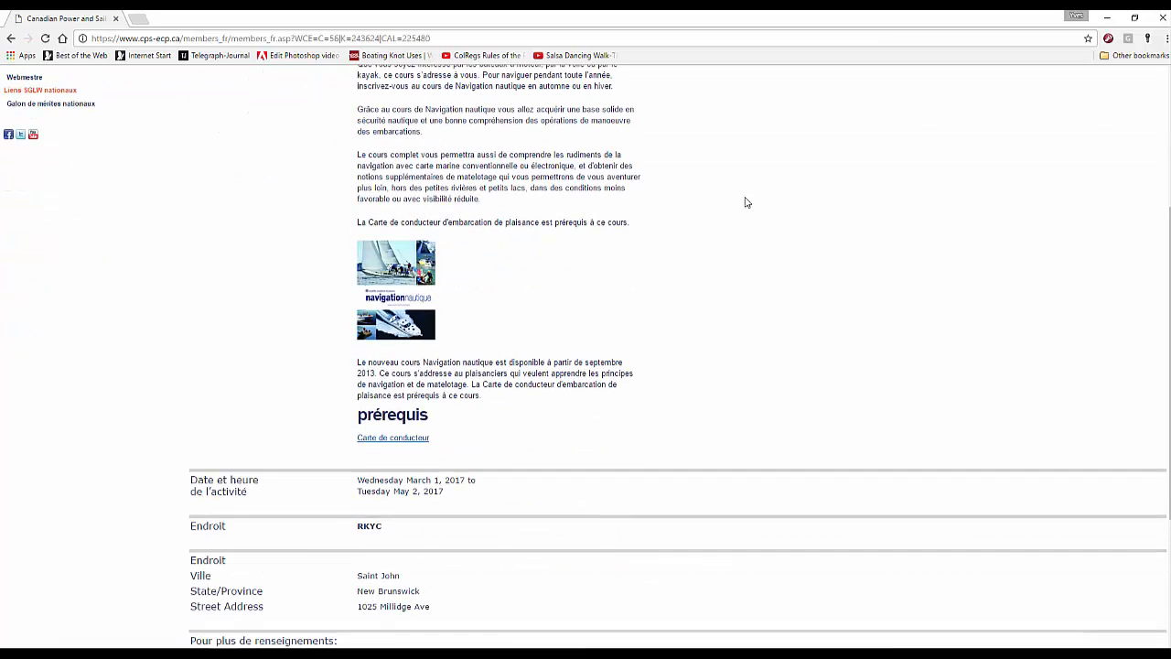
scroll(745, 203, down, 3)
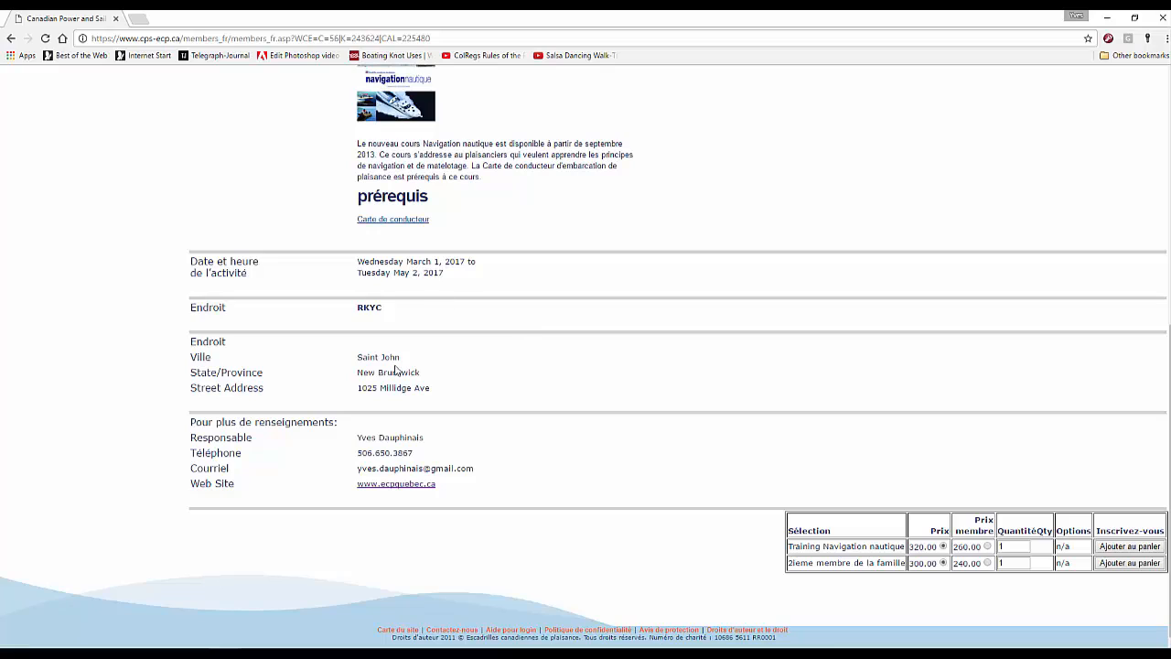